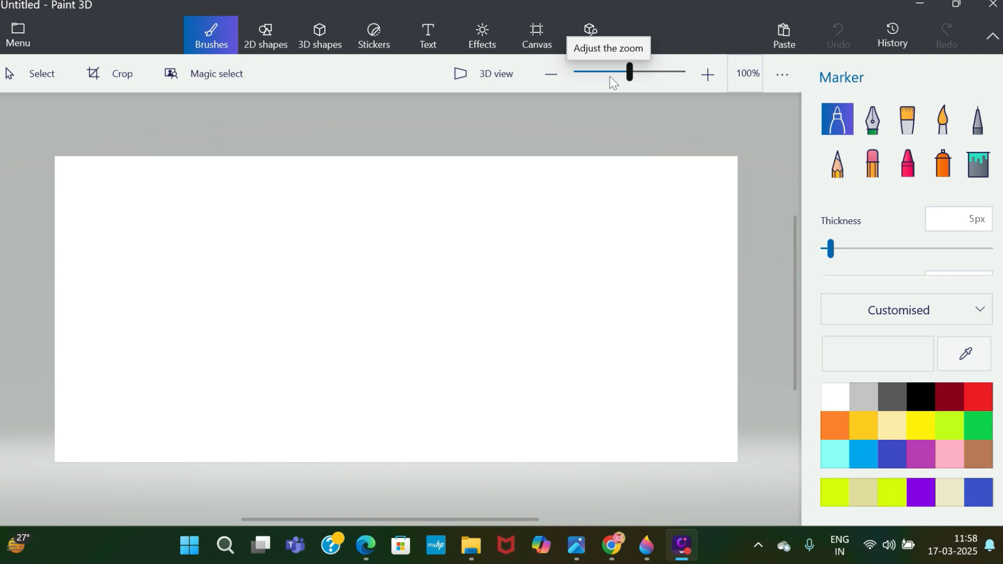
# Look through the 3D library, canvas, effects, text, stickers, 3D shapes, 2D shapes and brush options.
pyautogui.click(579, 32)
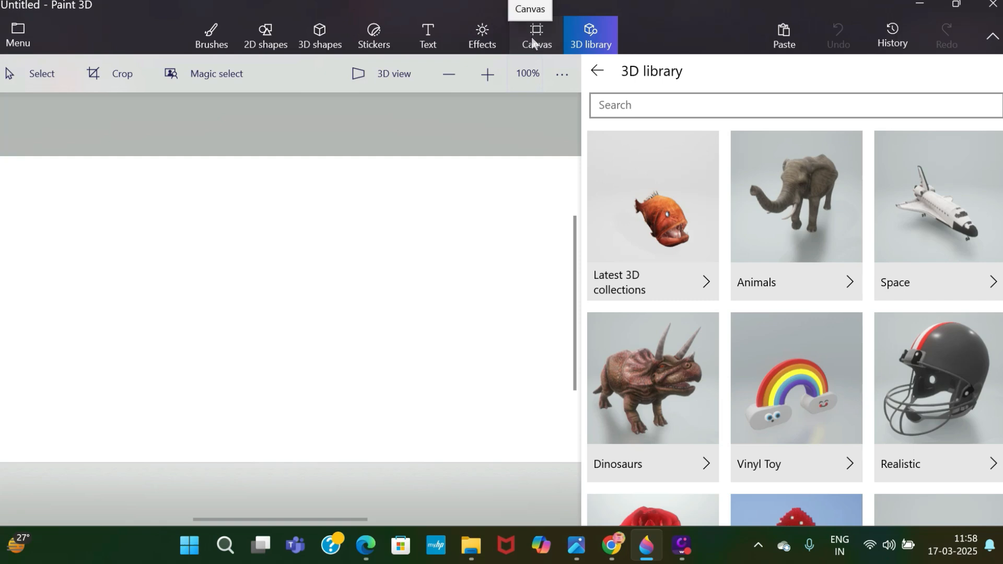
pyautogui.click(532, 37)
pyautogui.click(478, 41)
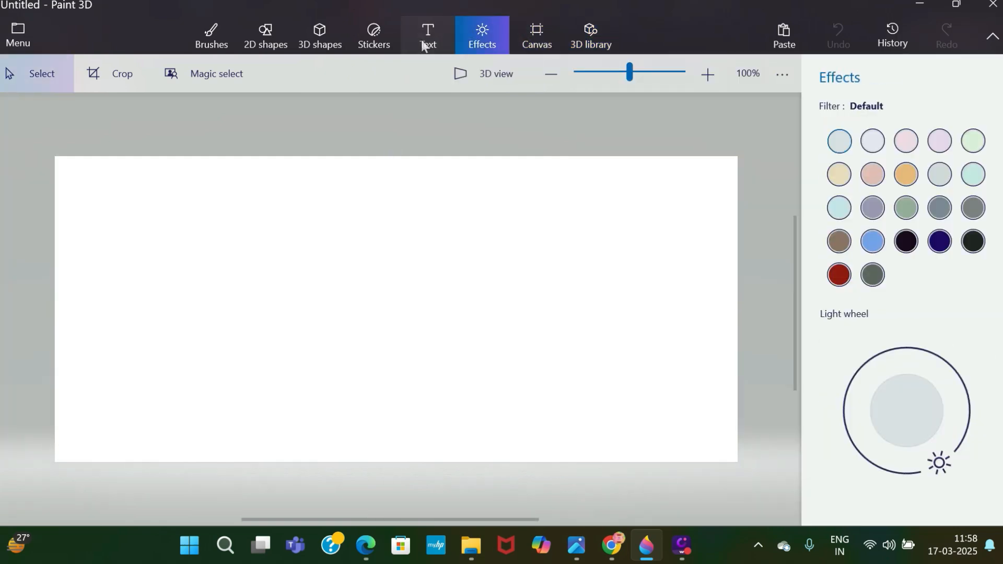
pyautogui.click(424, 41)
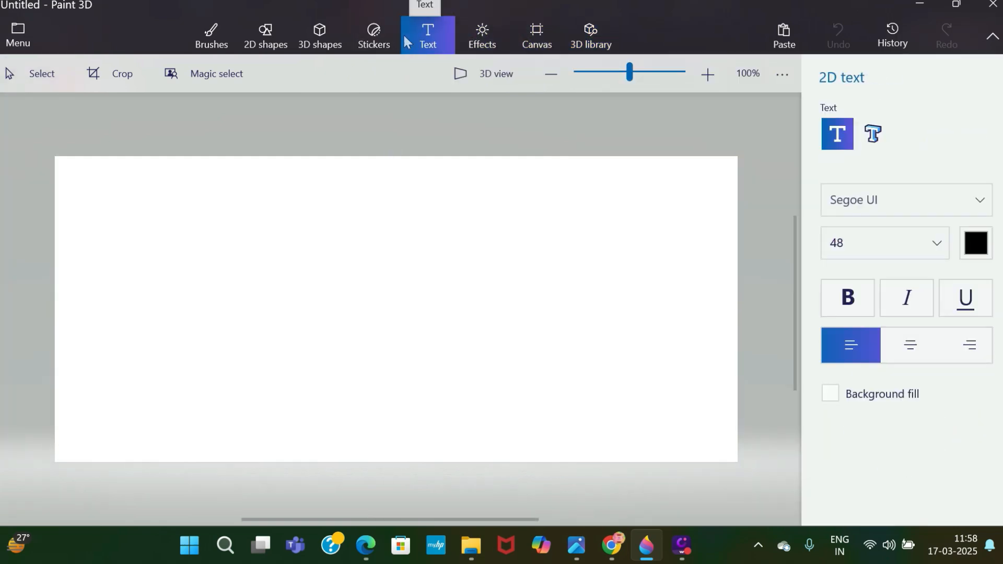
pyautogui.click(374, 36)
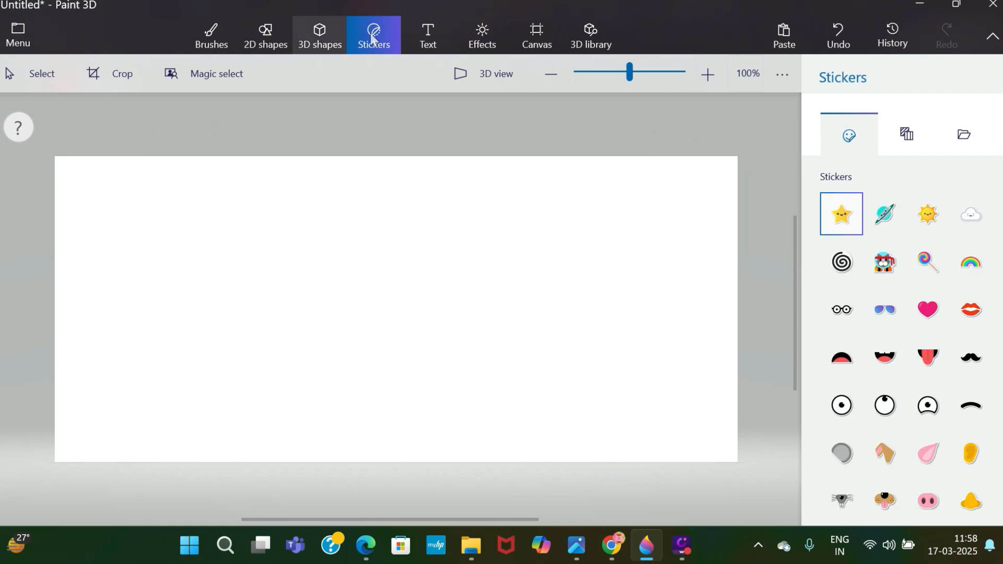
pyautogui.click(320, 34)
pyautogui.click(266, 35)
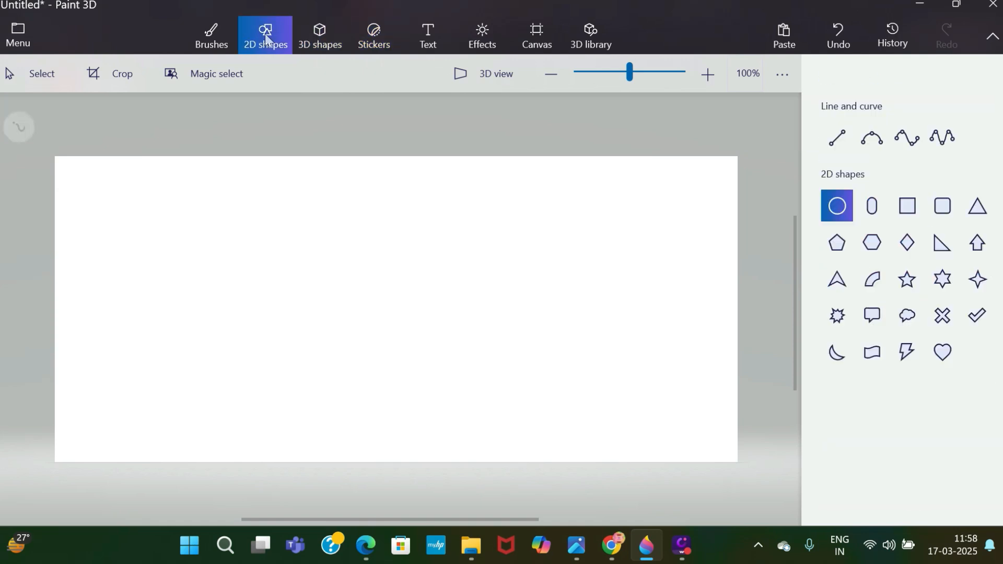
pyautogui.click(212, 40)
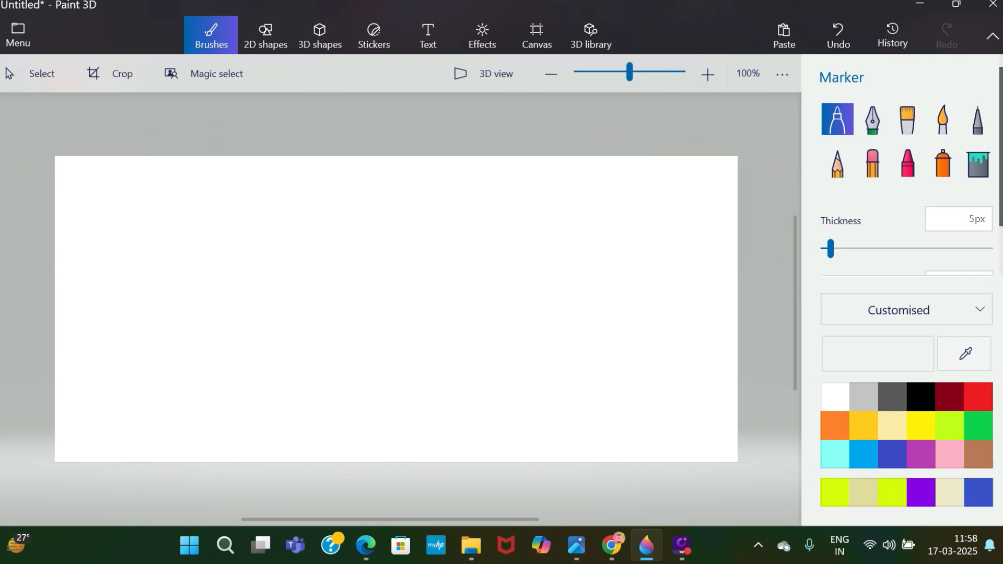
pyautogui.scroll(-1, 907, 209)
pyautogui.scroll(1, 906, 209)
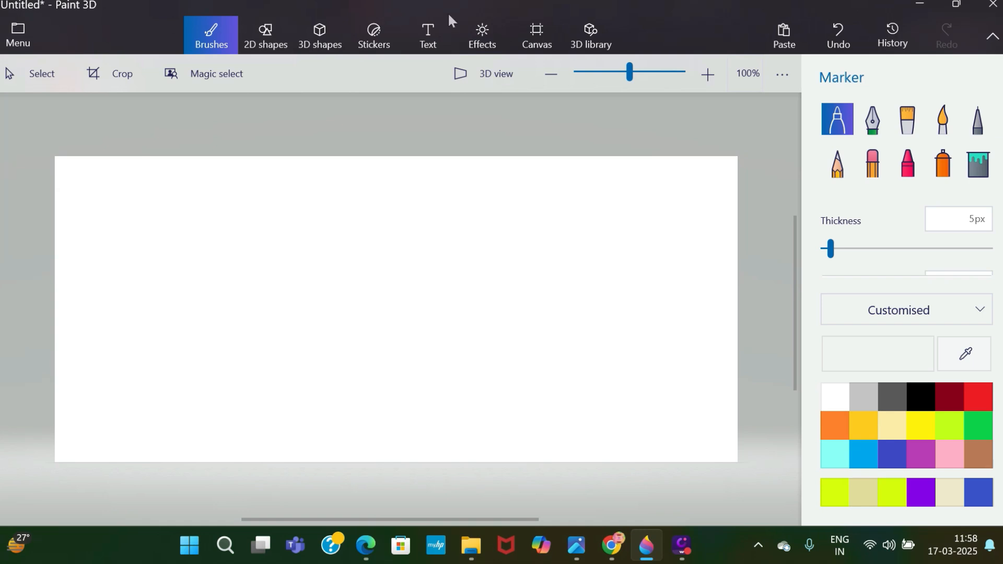
# Search the 3D library for "grass" and insert the Grass patch model.
pyautogui.click(565, 30)
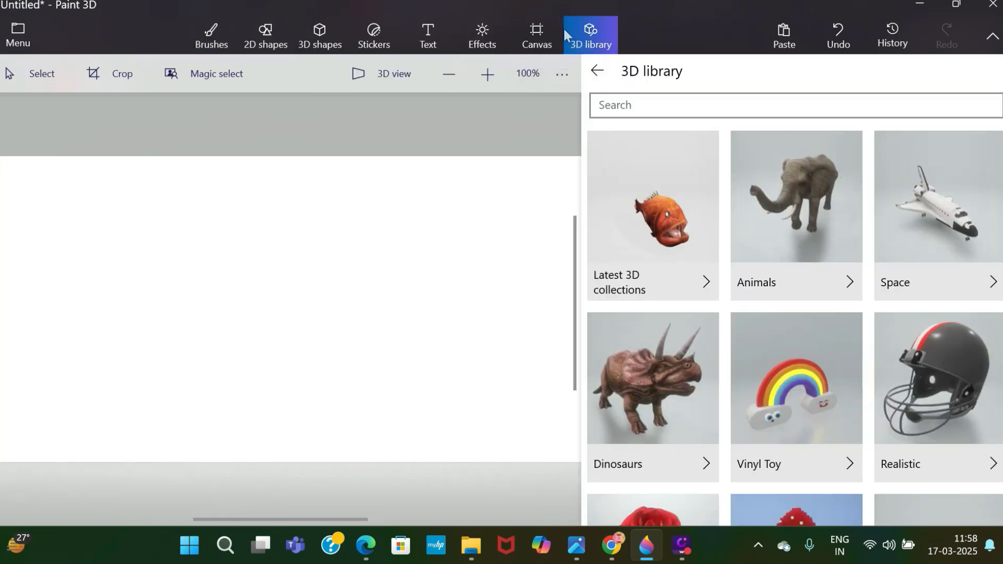
pyautogui.click(615, 105)
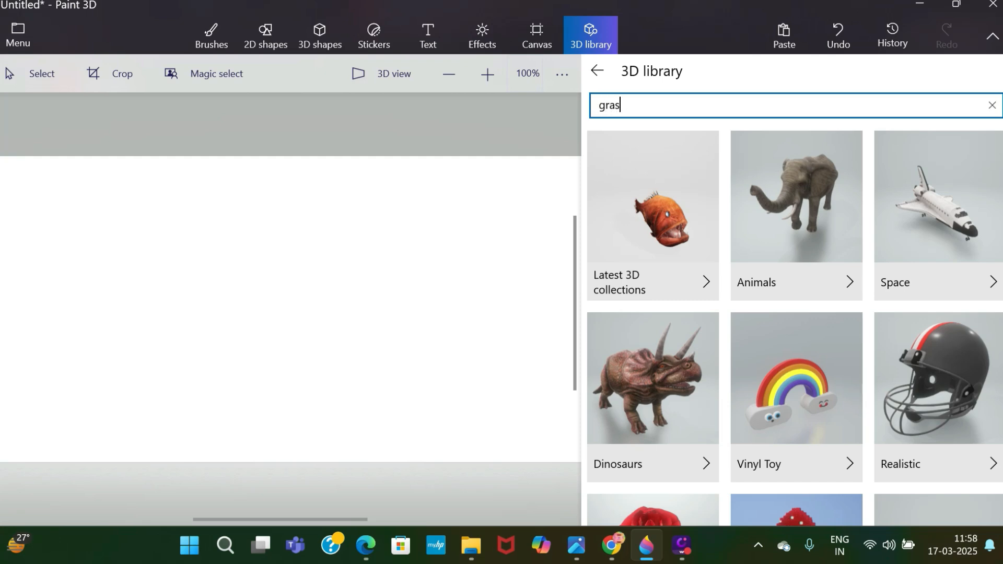
pyautogui.press('Return')
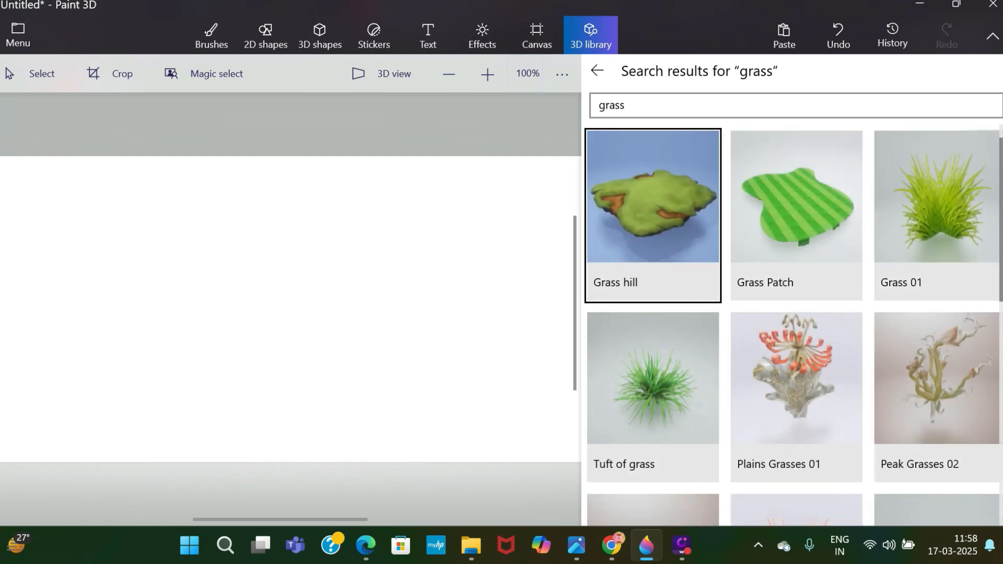
pyautogui.scroll(-10, 793, 325)
pyautogui.scroll(1, 793, 325)
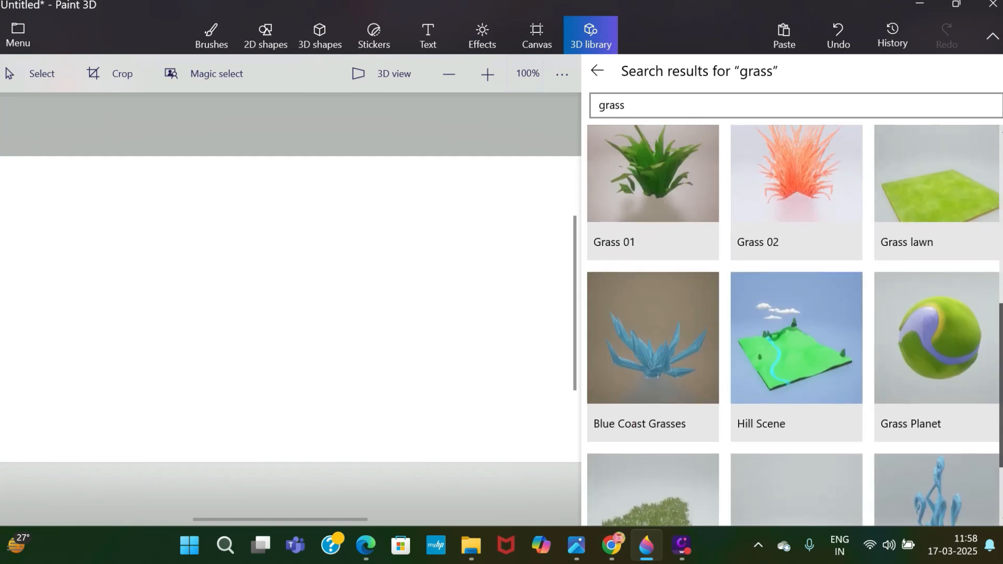
pyautogui.scroll(-3, 793, 325)
pyautogui.click(616, 431)
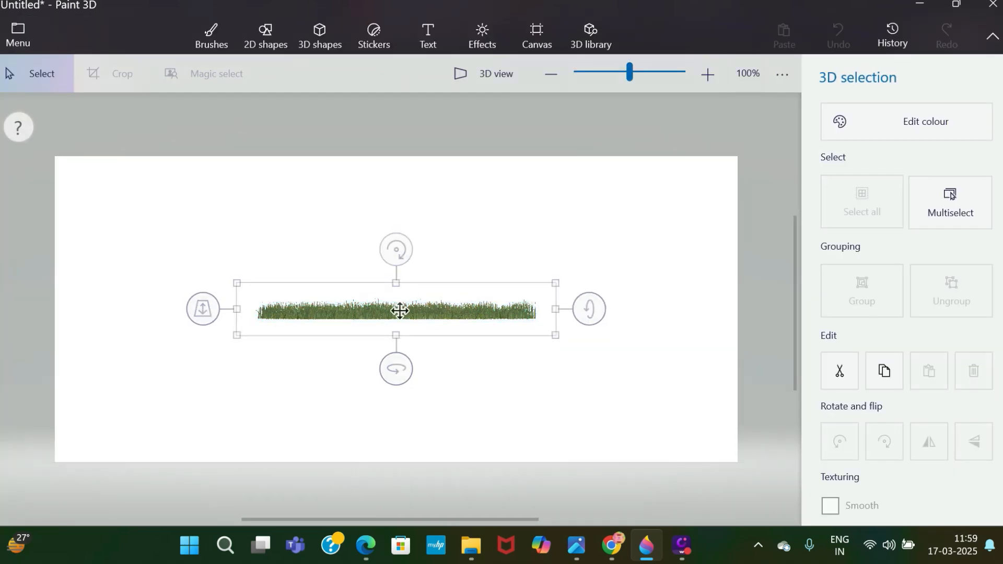
# Move the grass to the canvas's lower edge and stretch it across the full canvas width.
pyautogui.moveTo(398, 309); pyautogui.dragTo(191, 455)
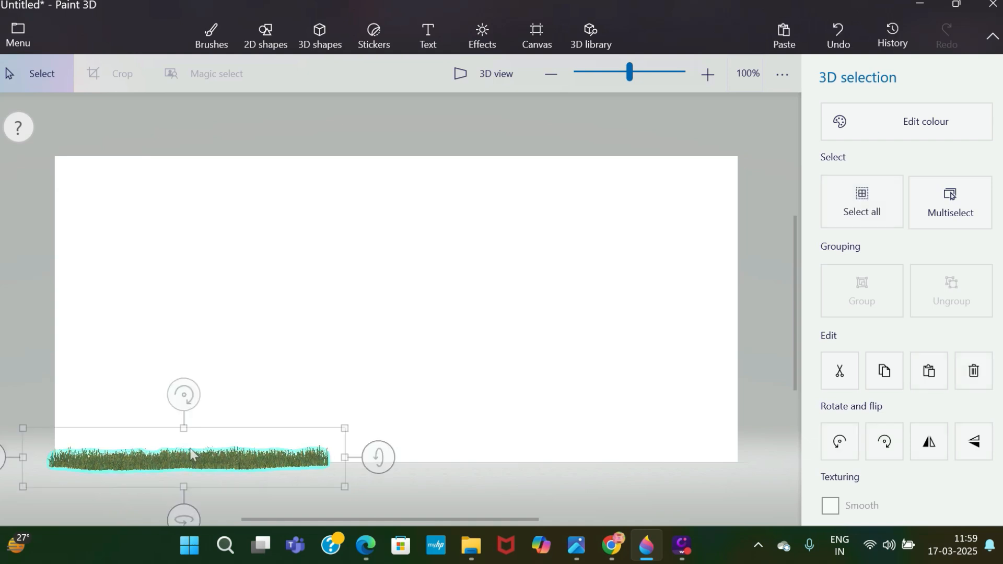
pyautogui.moveTo(361, 455); pyautogui.dragTo(768, 470)
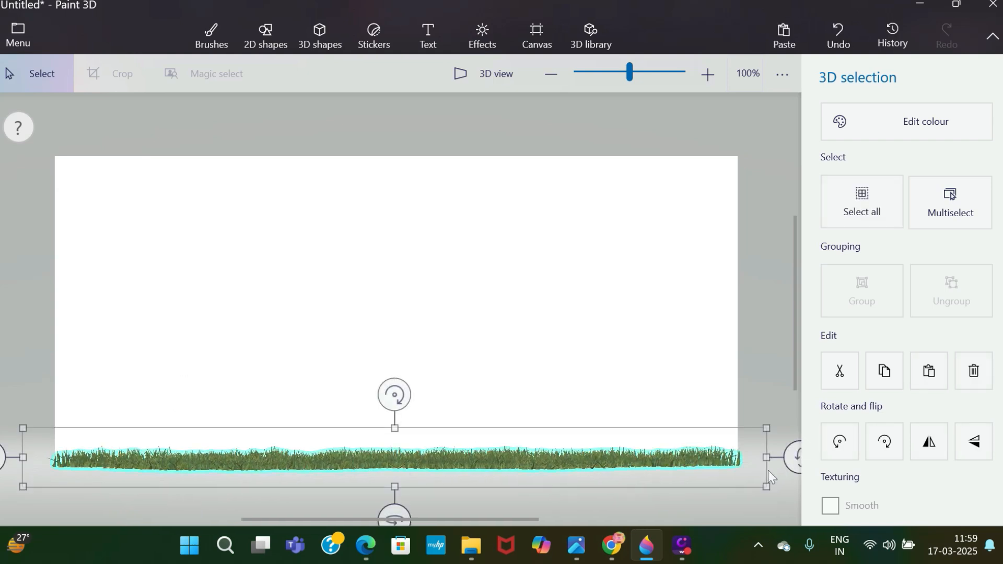
pyautogui.click(751, 357)
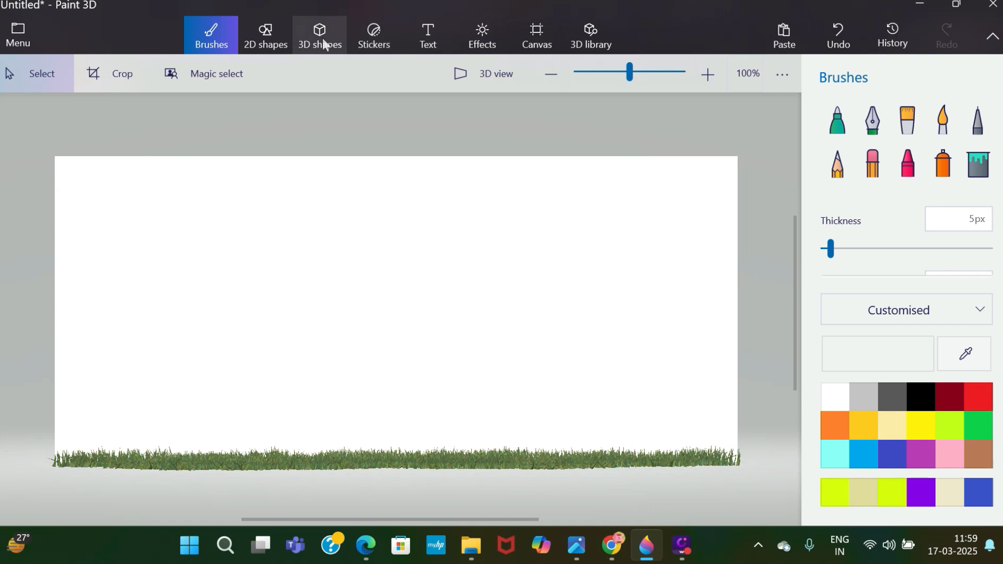
# Fill the white canvas background with light turquoise.
pyautogui.click(978, 166)
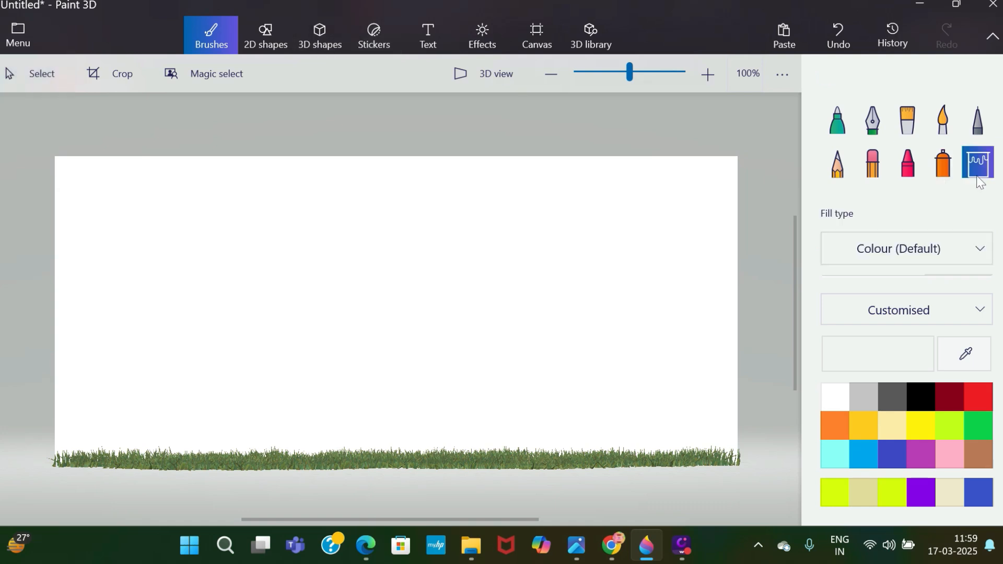
pyautogui.click(837, 454)
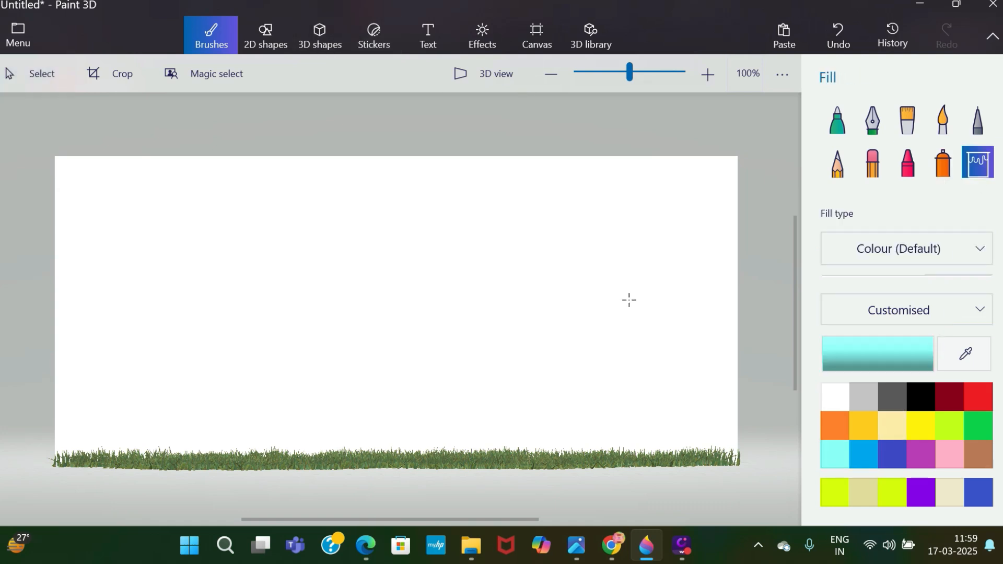
pyautogui.click(510, 260)
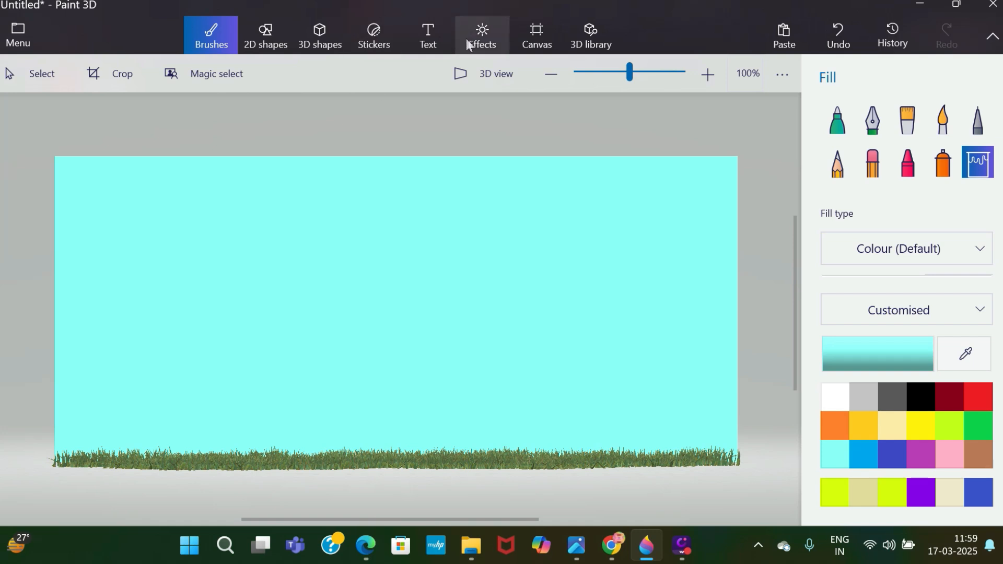
# Search the 3D library for "chair" and insert the Standard Chair model.
pyautogui.click(579, 49)
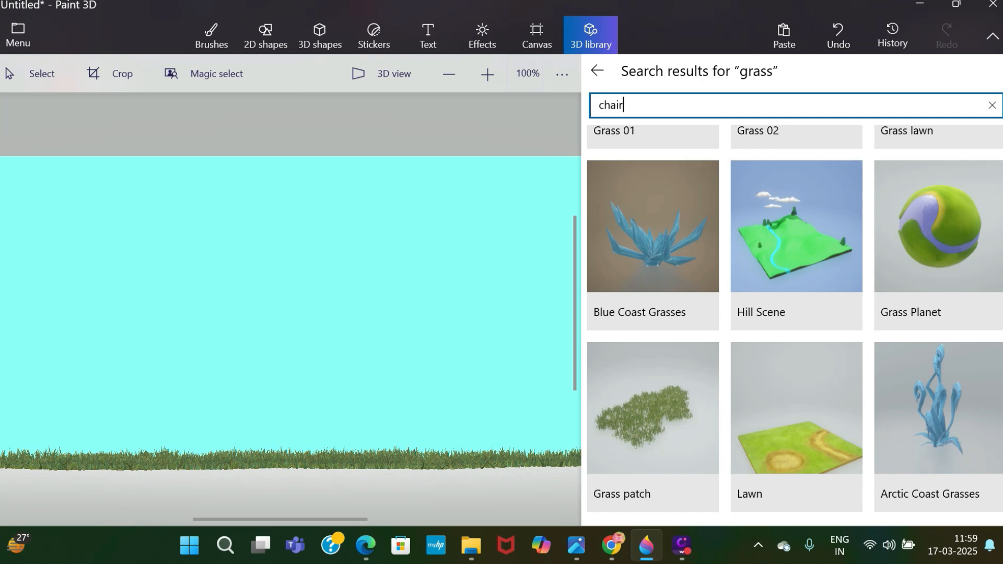
pyautogui.press('Return')
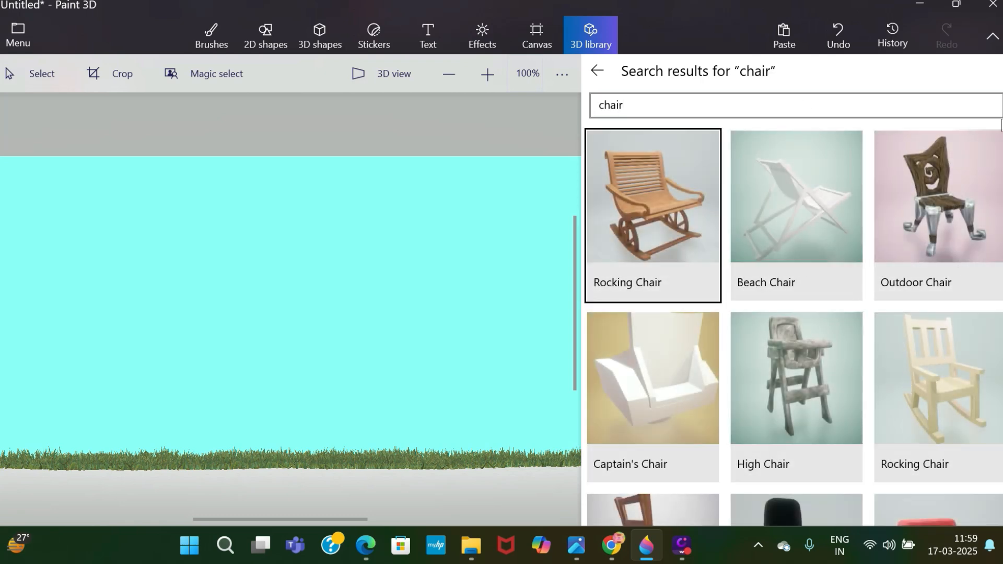
pyautogui.scroll(-5, 1000, 262)
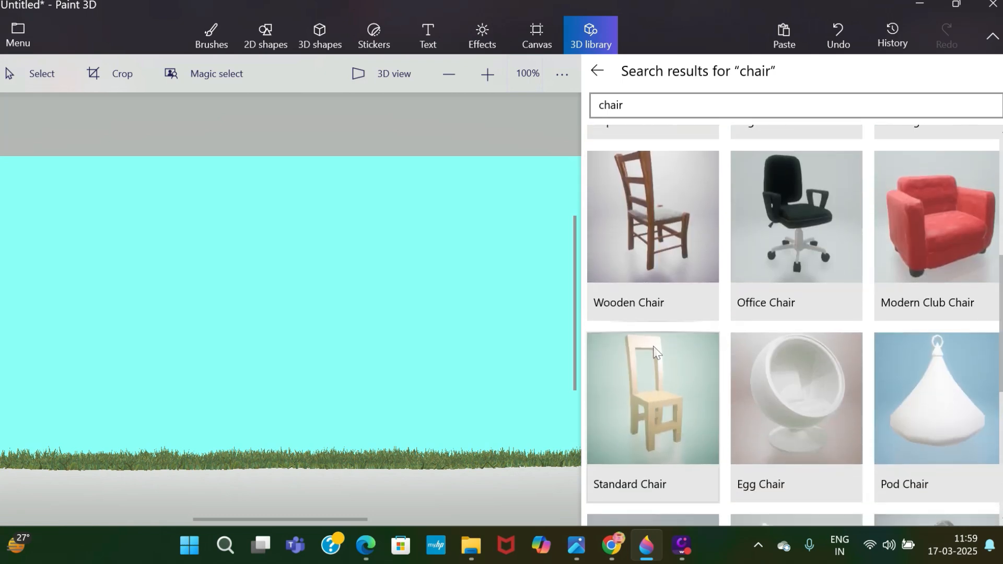
pyautogui.click(663, 362)
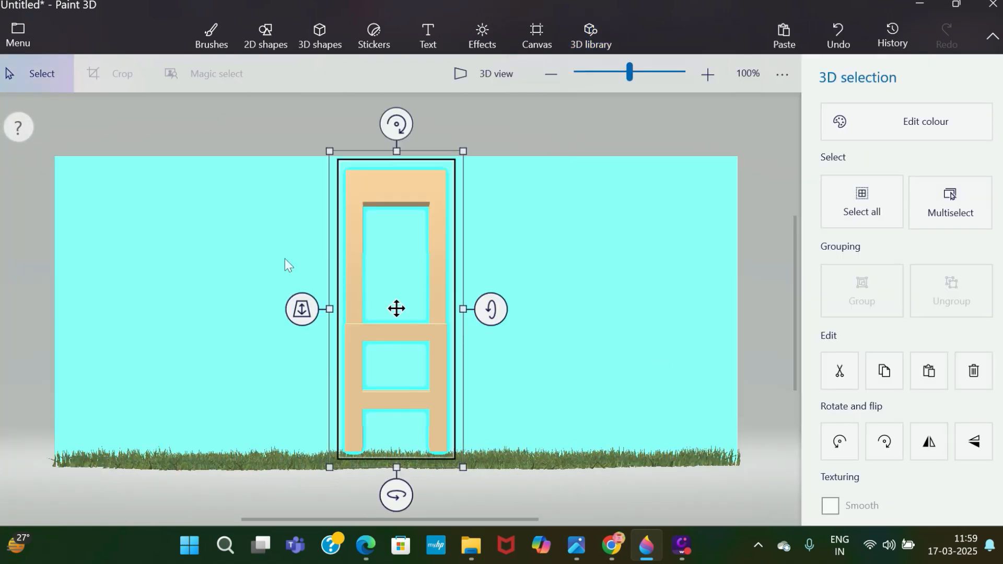
# Shrink the chair to under half its height, stand it at the grass's left end and turn it sideways towards the right.
pyautogui.moveTo(396, 306); pyautogui.dragTo(504, 347)
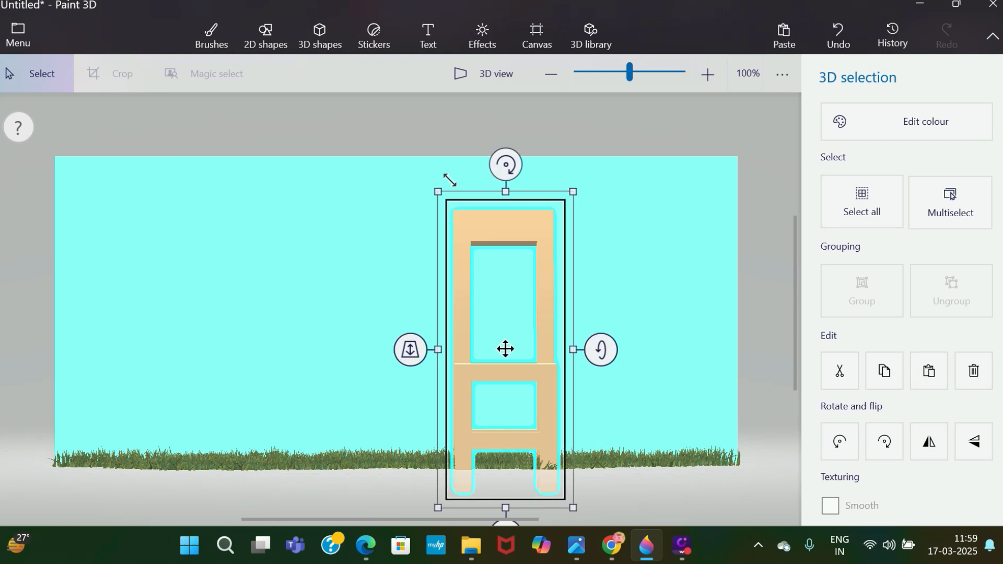
pyautogui.moveTo(449, 180); pyautogui.dragTo(528, 358)
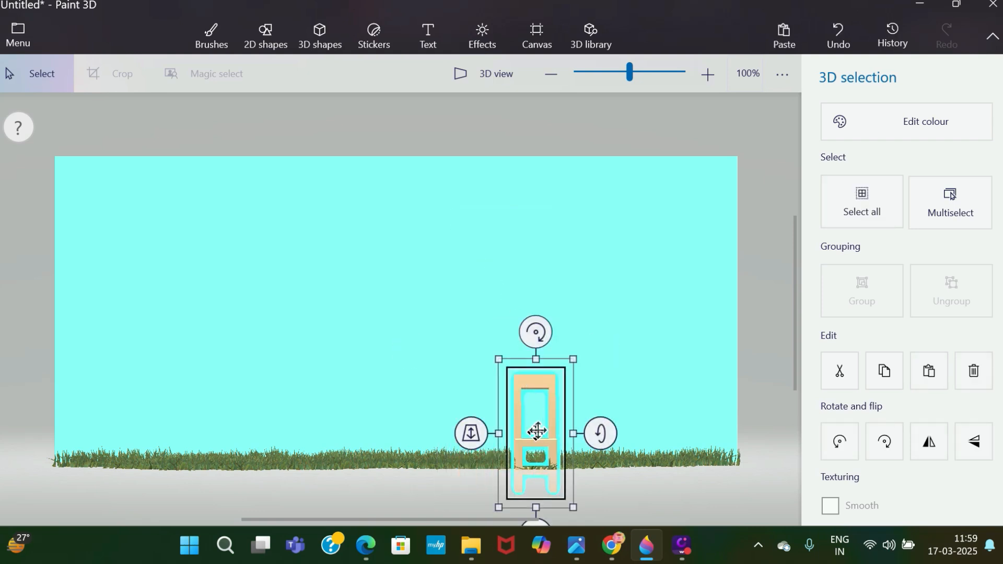
pyautogui.moveTo(537, 431); pyautogui.dragTo(131, 402)
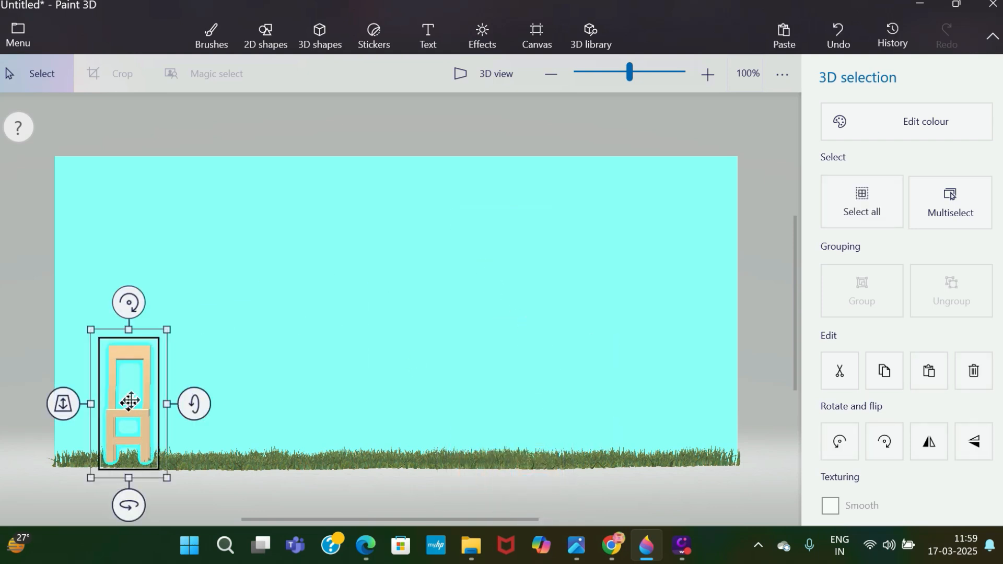
pyautogui.moveTo(128, 505)
pyautogui.mouseDown()
pyautogui.moveTo(193, 503)
pyautogui.moveTo(130, 503)
pyautogui.moveTo(142, 510)
pyautogui.mouseUp()
pyautogui.click(265, 343)
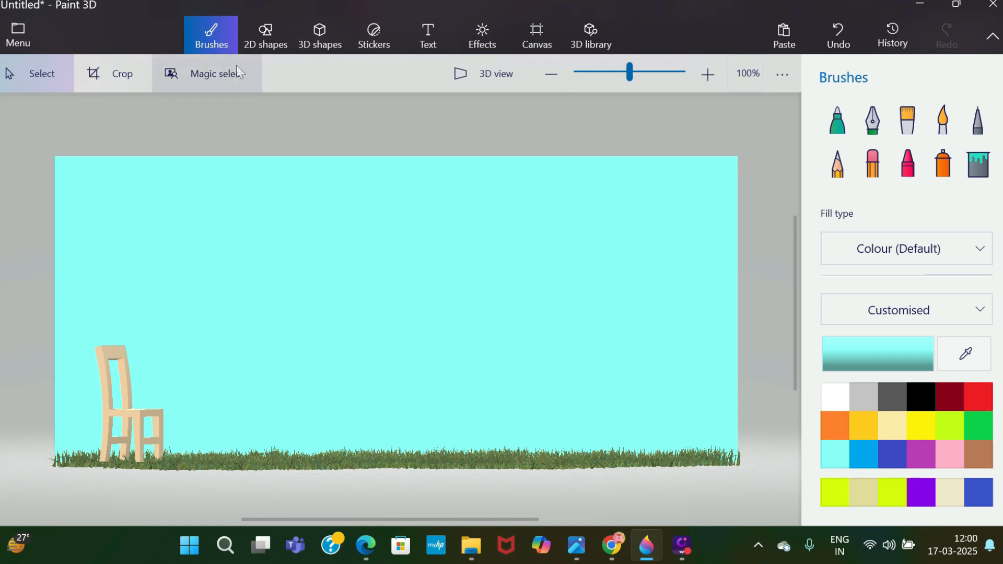
# Add the woman 3D model to the right of the chair, slightly taller than it, and stand her on the grass.
pyautogui.click(371, 31)
pyautogui.click(324, 36)
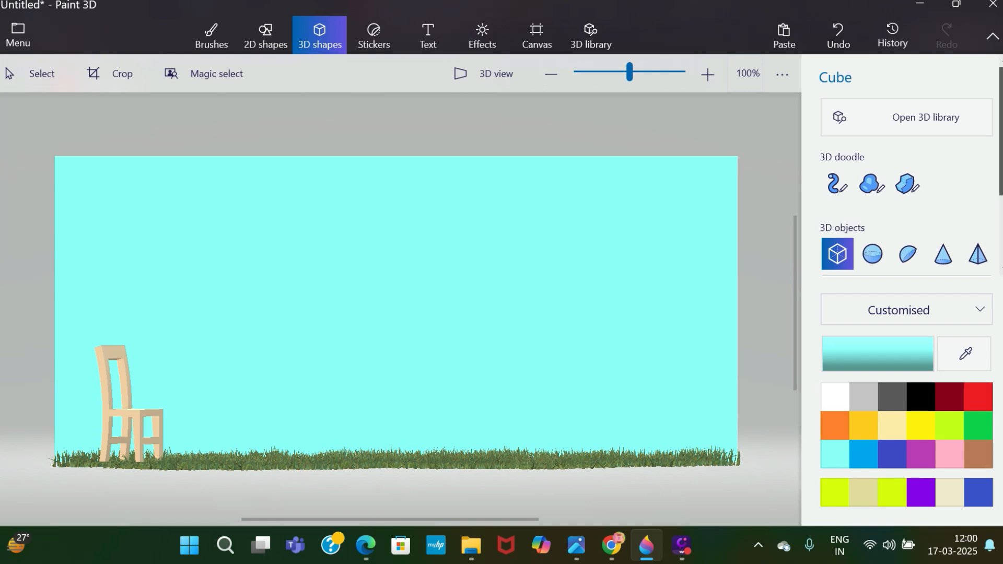
pyautogui.scroll(-3, 896, 251)
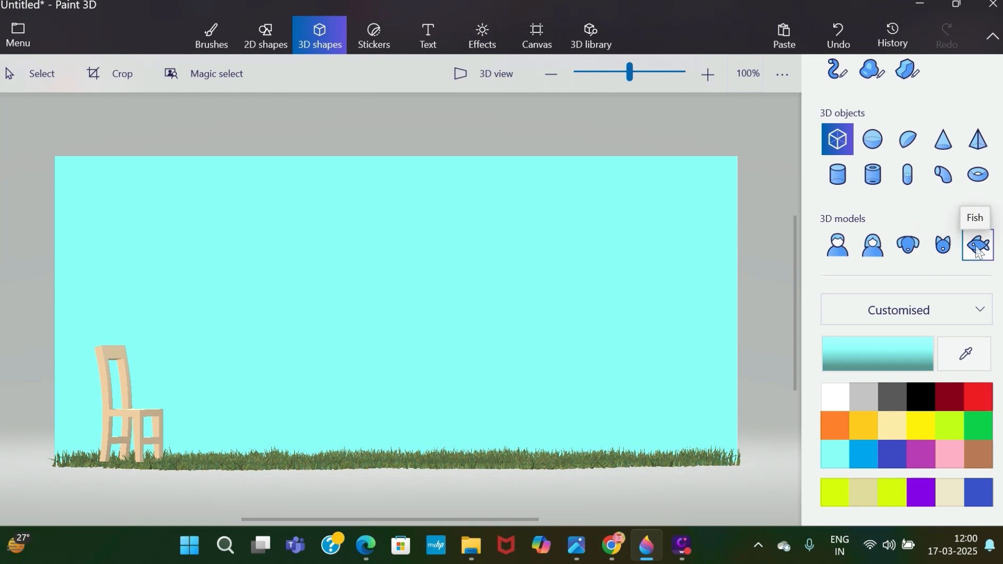
pyautogui.click(881, 255)
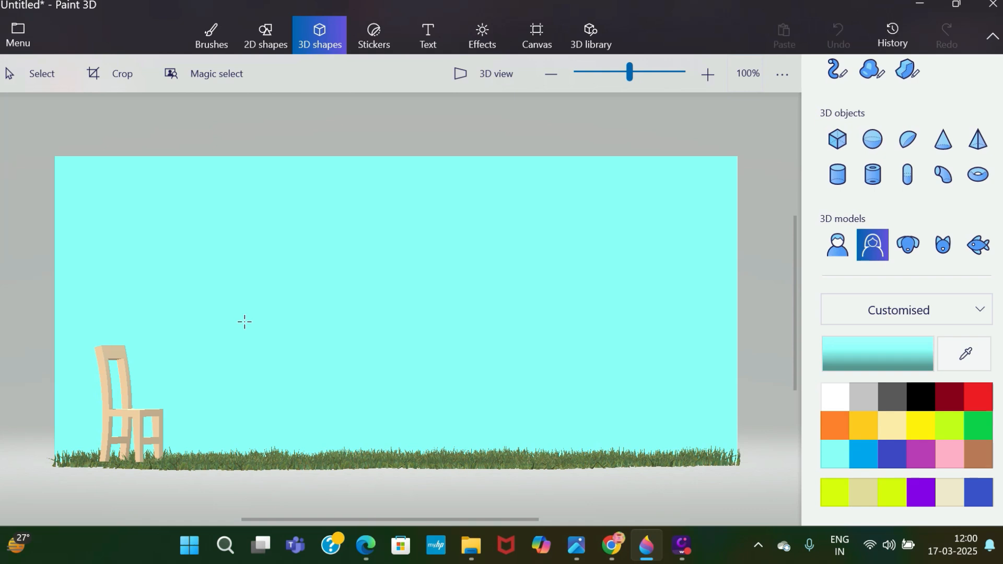
pyautogui.moveTo(244, 322); pyautogui.dragTo(282, 473)
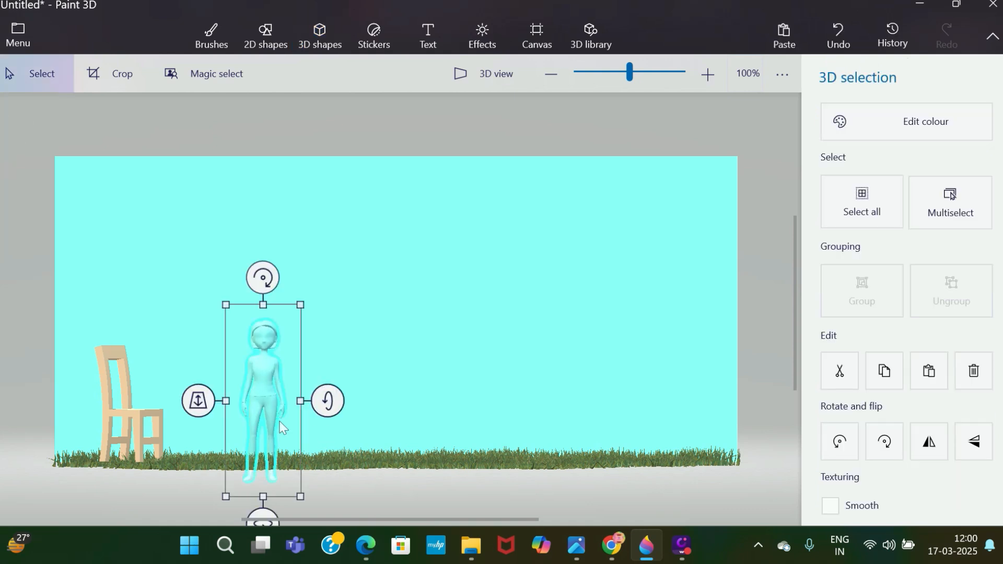
pyautogui.moveTo(269, 397)
pyautogui.mouseDown()
pyautogui.moveTo(281, 383)
pyautogui.moveTo(289, 390)
pyautogui.moveTo(281, 408)
pyautogui.mouseUp()
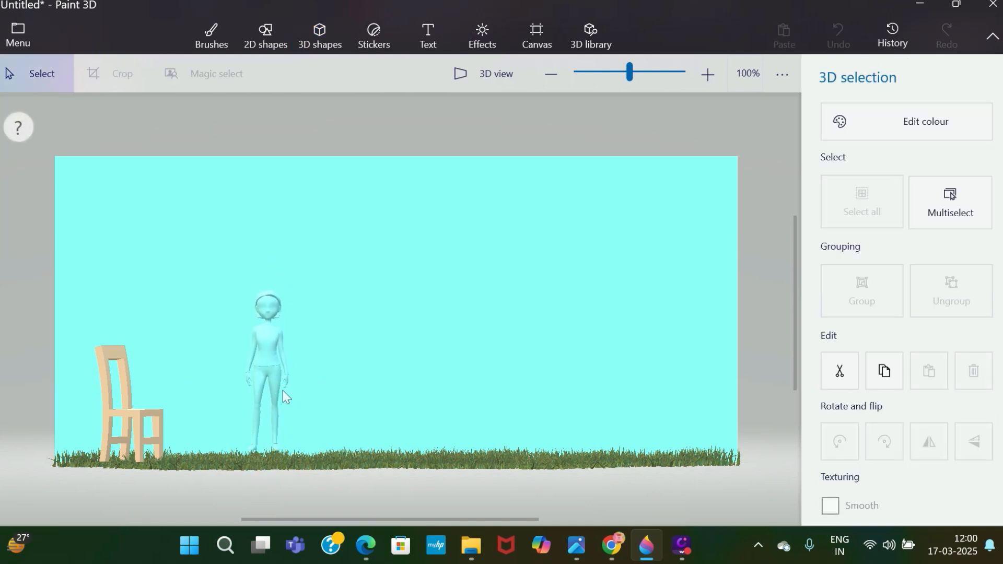
# Recolour the woman model with the custom pale cream colour and deselect it.
pyautogui.click(896, 137)
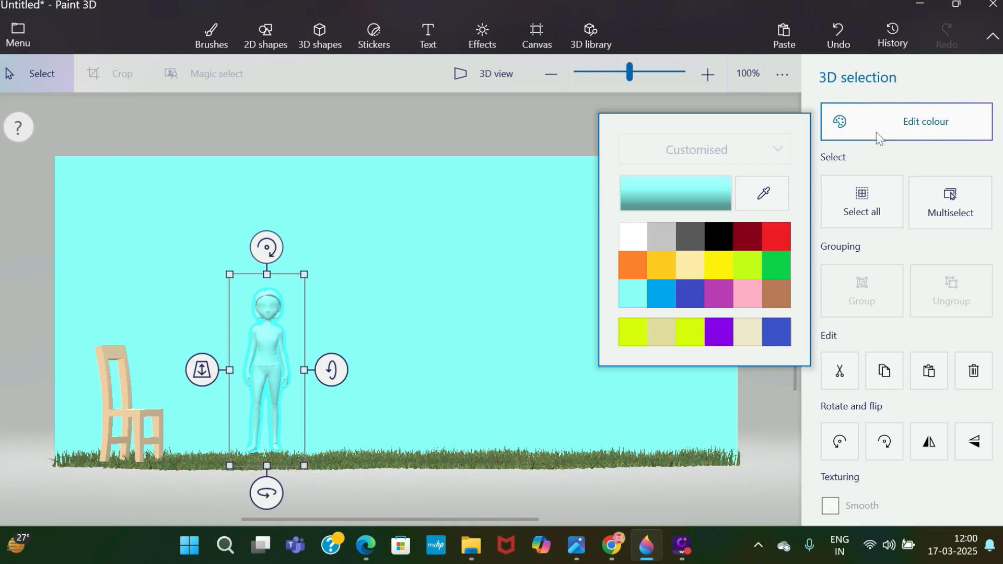
pyautogui.click(747, 334)
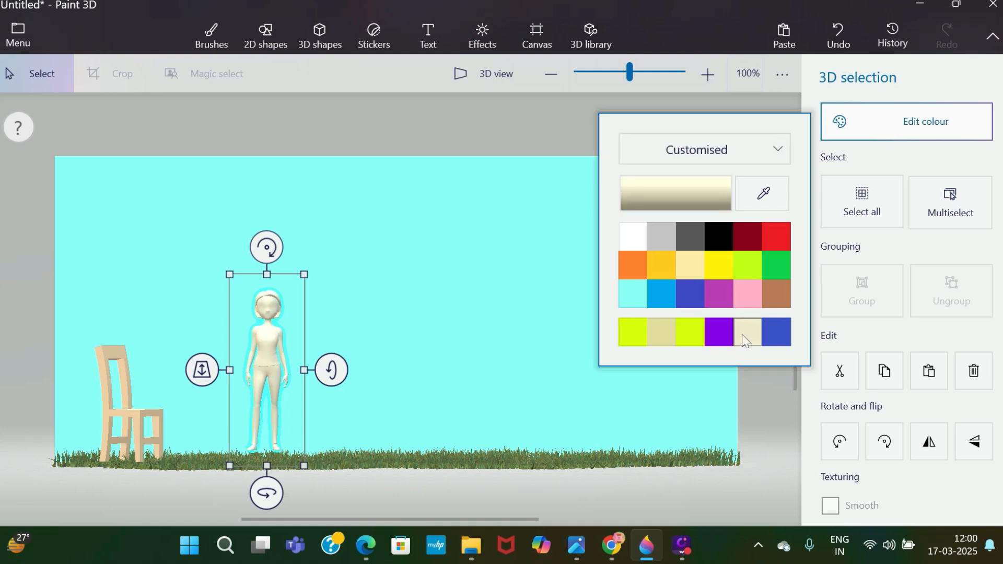
pyautogui.click(411, 347)
pyautogui.click(410, 347)
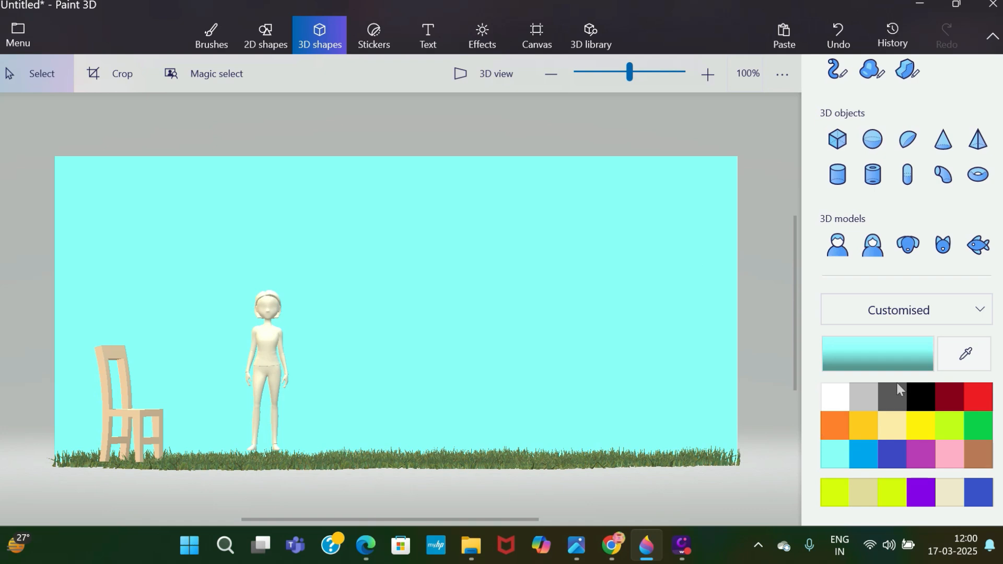
# Paint the woman's torso and upper sleeves red using the Oil brush at 50 px thickness.
pyautogui.click(982, 391)
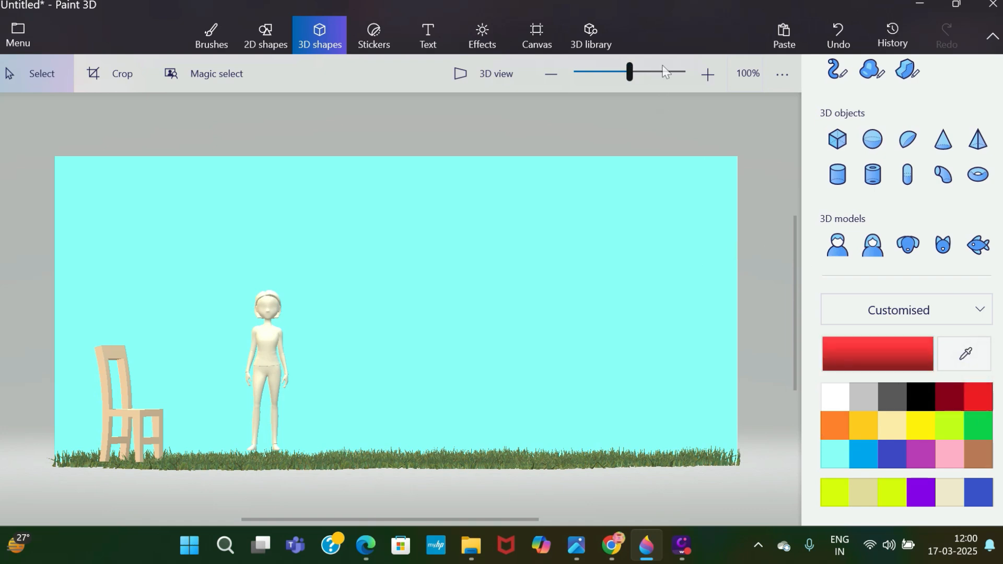
pyautogui.moveTo(684, 67); pyautogui.dragTo(682, 70)
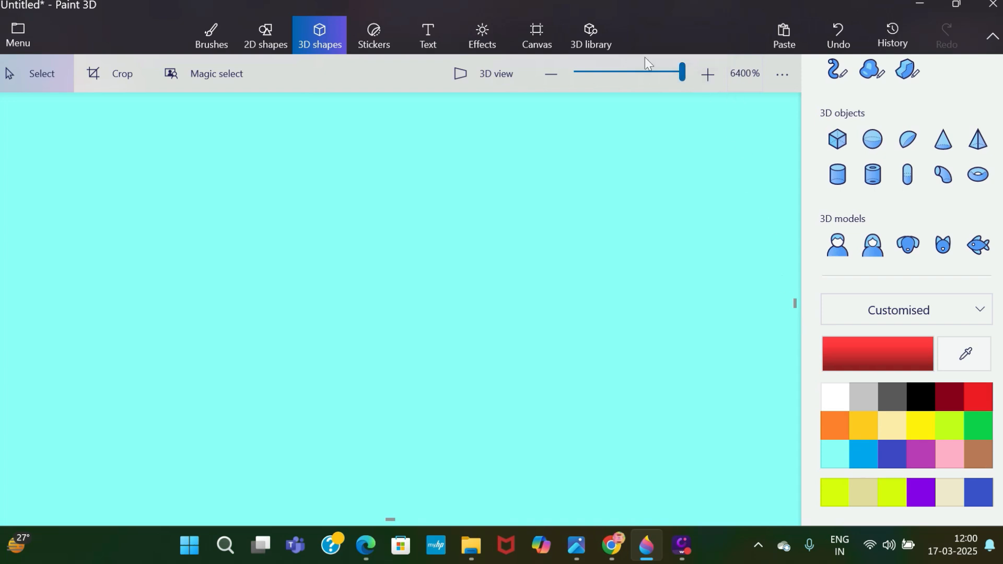
pyautogui.click(640, 71)
pyautogui.moveTo(684, 71); pyautogui.dragTo(641, 71)
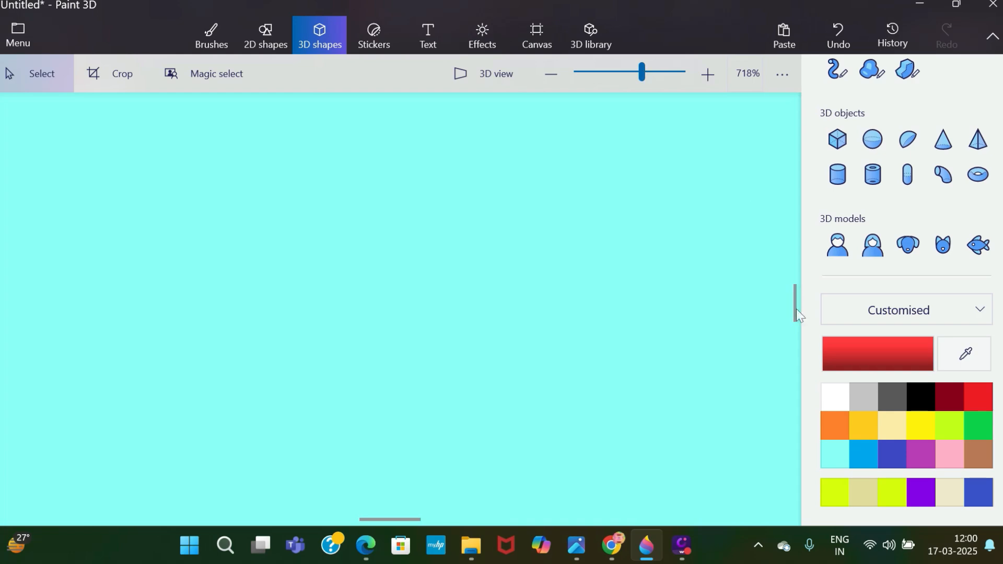
pyautogui.moveTo(796, 309); pyautogui.dragTo(812, 390)
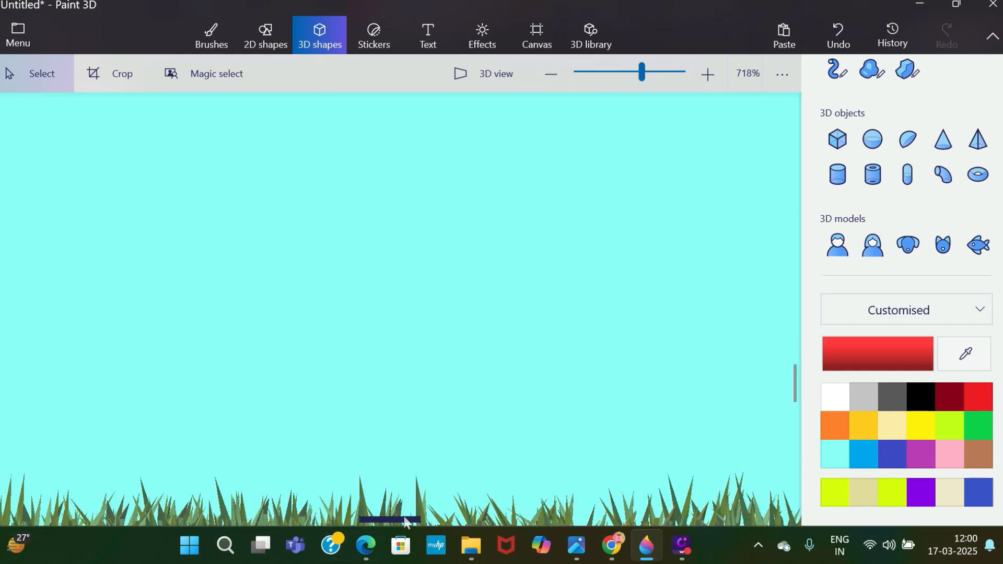
pyautogui.moveTo(370, 521); pyautogui.dragTo(318, 519)
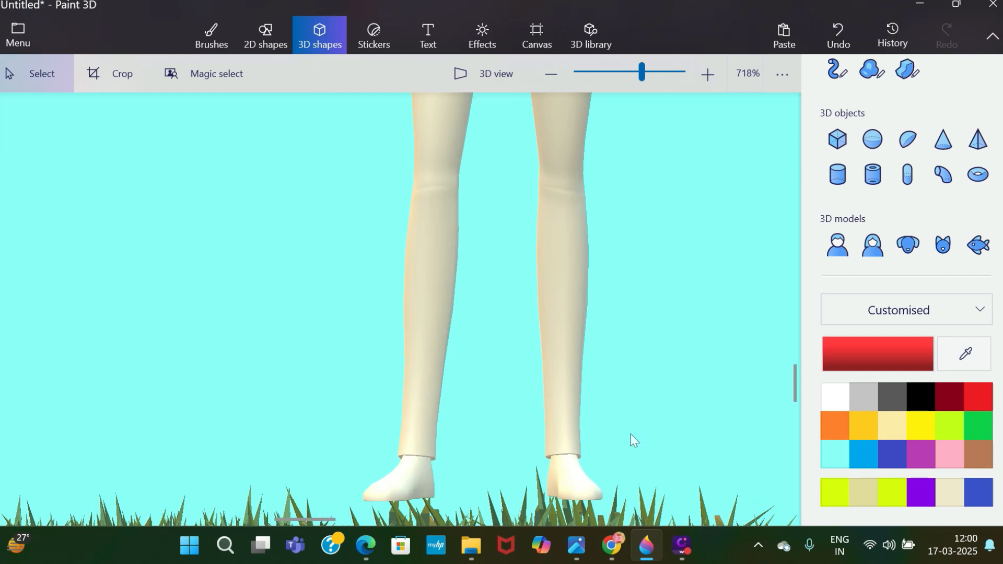
pyautogui.moveTo(798, 401); pyautogui.dragTo(810, 340)
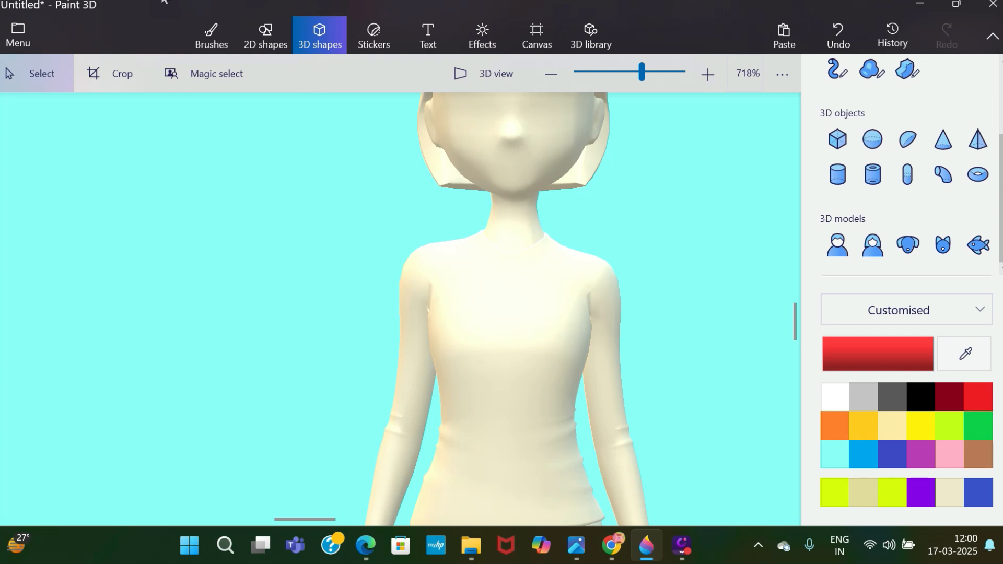
pyautogui.click(209, 32)
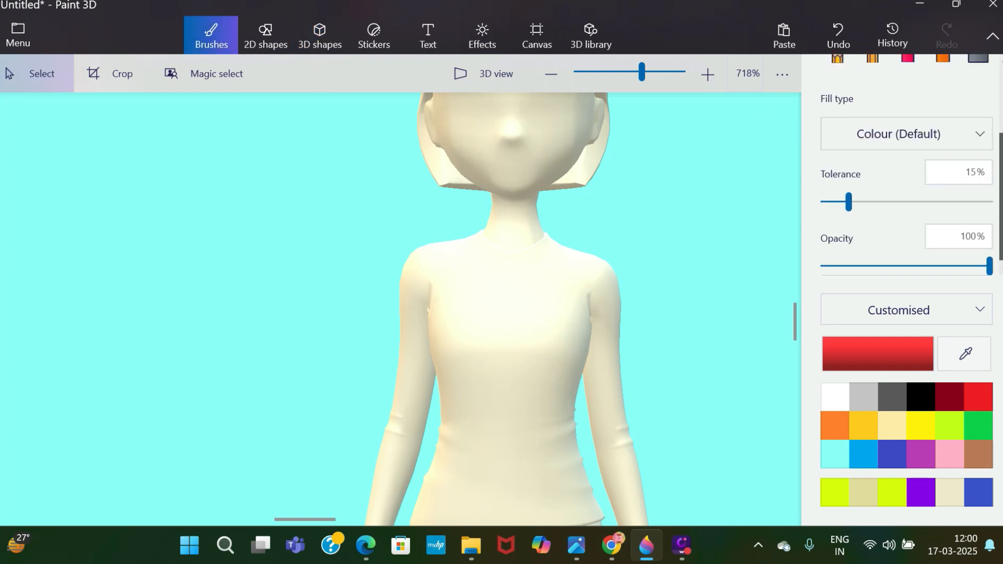
pyautogui.scroll(3, 983, 130)
pyautogui.click(836, 120)
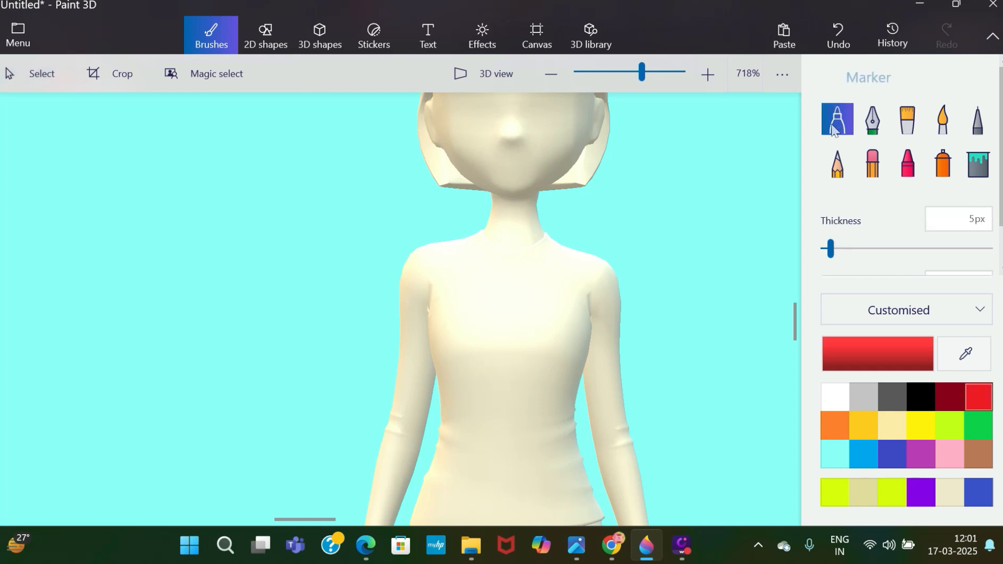
pyautogui.click(908, 119)
pyautogui.moveTo(517, 425)
pyautogui.mouseDown()
pyautogui.moveTo(536, 342)
pyautogui.moveTo(502, 283)
pyautogui.moveTo(564, 324)
pyautogui.moveTo(445, 471)
pyautogui.moveTo(413, 314)
pyautogui.moveTo(424, 387)
pyautogui.moveTo(390, 502)
pyautogui.moveTo(413, 298)
pyautogui.moveTo(429, 259)
pyautogui.moveTo(470, 261)
pyautogui.moveTo(437, 309)
pyautogui.moveTo(460, 365)
pyautogui.moveTo(512, 397)
pyautogui.moveTo(585, 293)
pyautogui.moveTo(605, 397)
pyautogui.moveTo(574, 272)
pyautogui.moveTo(601, 366)
pyautogui.moveTo(585, 314)
pyautogui.moveTo(464, 448)
pyautogui.moveTo(564, 502)
pyautogui.moveTo(622, 460)
pyautogui.moveTo(575, 331)
pyautogui.moveTo(585, 314)
pyautogui.moveTo(574, 292)
pyautogui.moveTo(565, 324)
pyautogui.moveTo(523, 314)
pyautogui.moveTo(502, 324)
pyautogui.moveTo(447, 299)
pyautogui.moveTo(590, 460)
pyautogui.mouseUp()
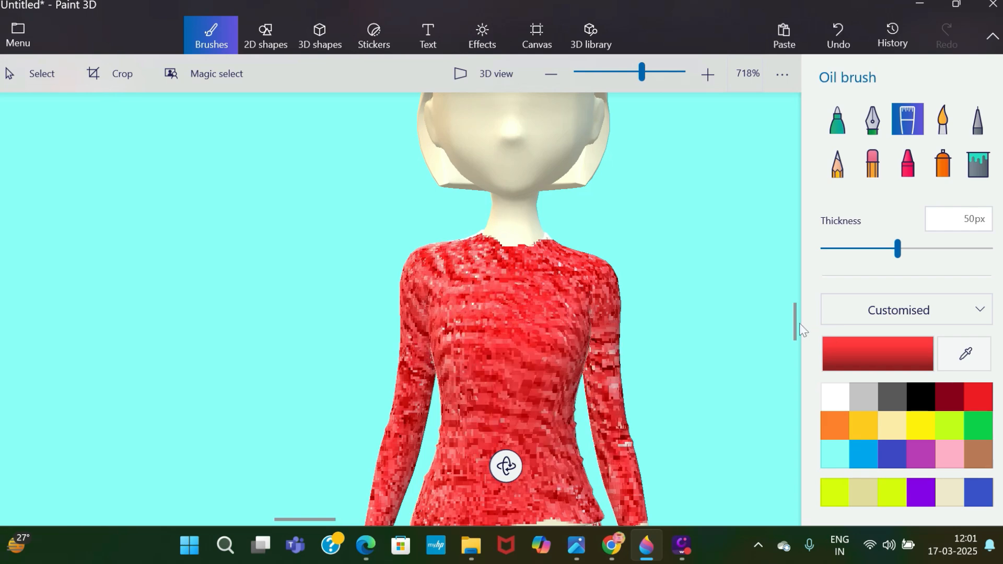
# Extend the red paint over the top's hem and both sleeves to the wrists, using the Oil brush at 19 px.
pyautogui.moveTo(798, 327); pyautogui.dragTo(798, 349)
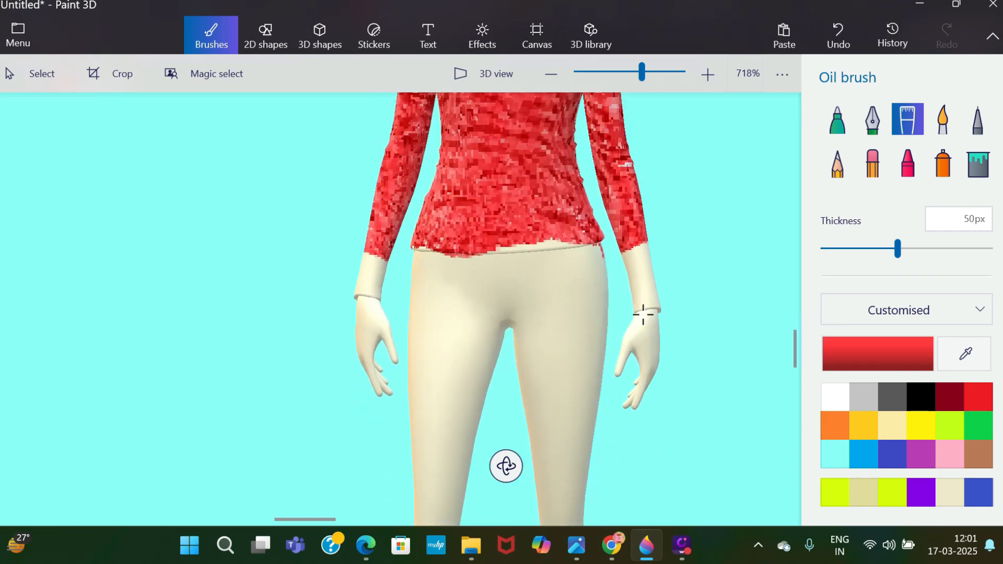
pyautogui.moveTo(642, 250)
pyautogui.mouseDown()
pyautogui.moveTo(647, 329)
pyautogui.moveTo(597, 309)
pyautogui.moveTo(634, 246)
pyautogui.mouseUp()
pyautogui.moveTo(880, 256); pyautogui.dragTo(840, 254)
pyautogui.moveTo(508, 251)
pyautogui.mouseDown()
pyautogui.moveTo(509, 226)
pyautogui.moveTo(577, 216)
pyautogui.mouseUp()
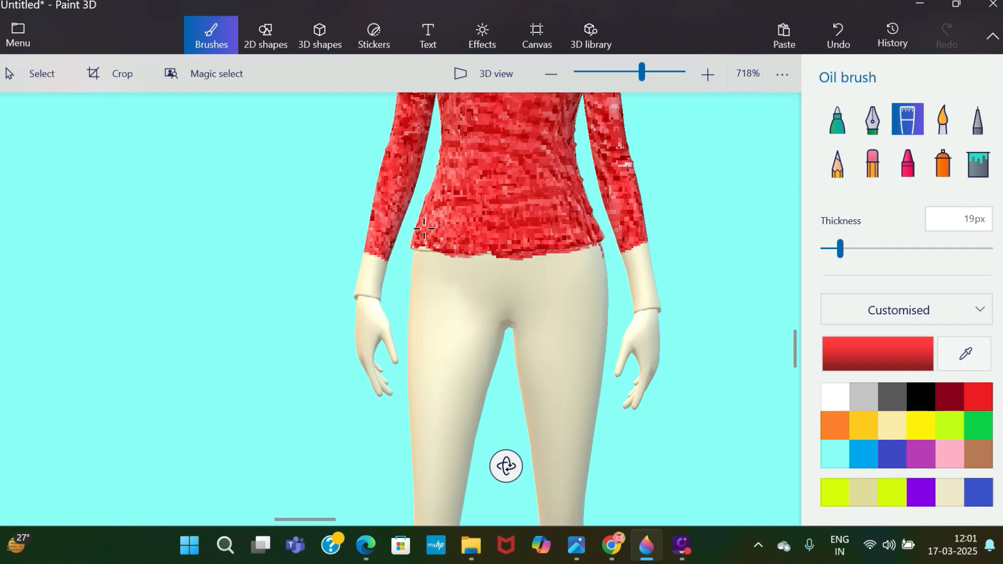
pyautogui.moveTo(425, 229)
pyautogui.mouseDown()
pyautogui.moveTo(454, 251)
pyautogui.moveTo(583, 249)
pyautogui.mouseUp()
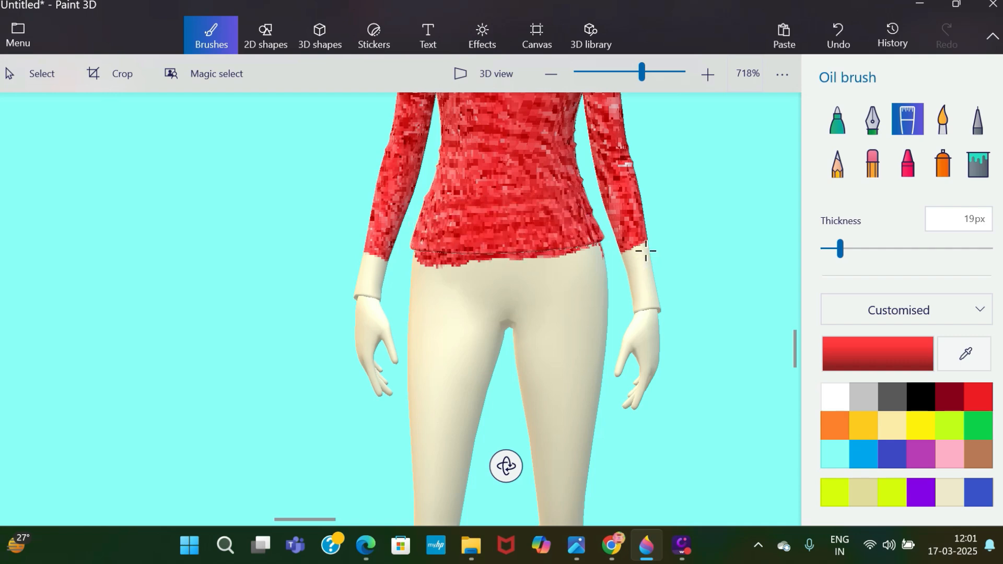
pyautogui.moveTo(646, 251)
pyautogui.mouseDown()
pyautogui.moveTo(639, 261)
pyautogui.moveTo(652, 308)
pyautogui.moveTo(648, 277)
pyautogui.mouseUp()
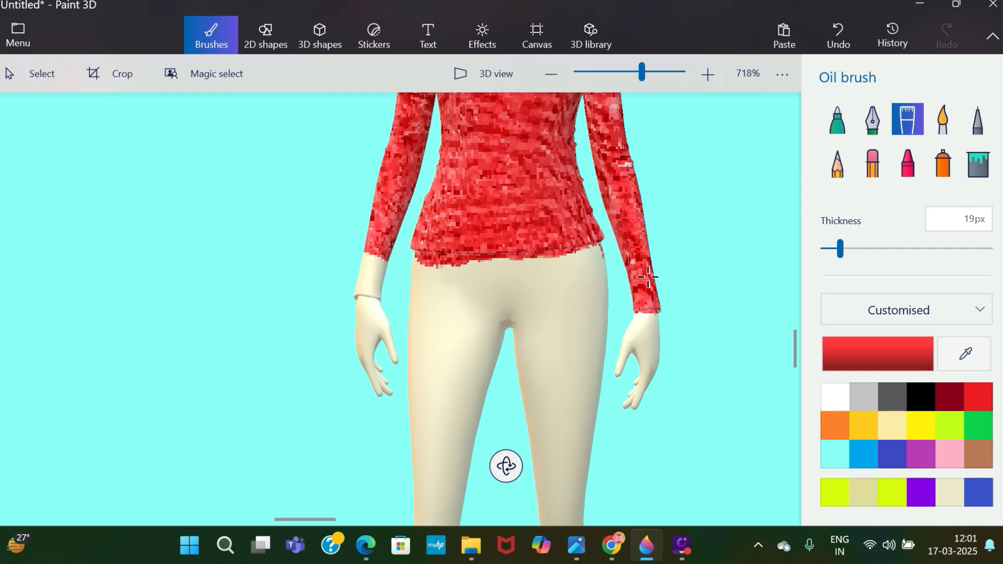
pyautogui.moveTo(369, 231)
pyautogui.mouseDown()
pyautogui.moveTo(364, 295)
pyautogui.moveTo(385, 253)
pyautogui.mouseUp()
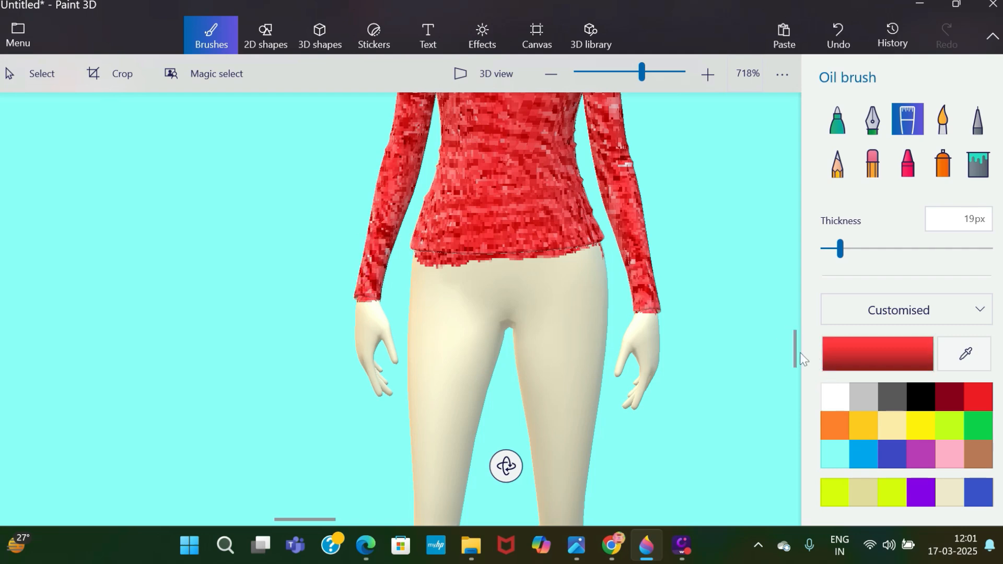
# Place an Eye lash sticker as the eye on the right half of the woman's face.
pyautogui.moveTo(796, 349); pyautogui.dragTo(797, 297)
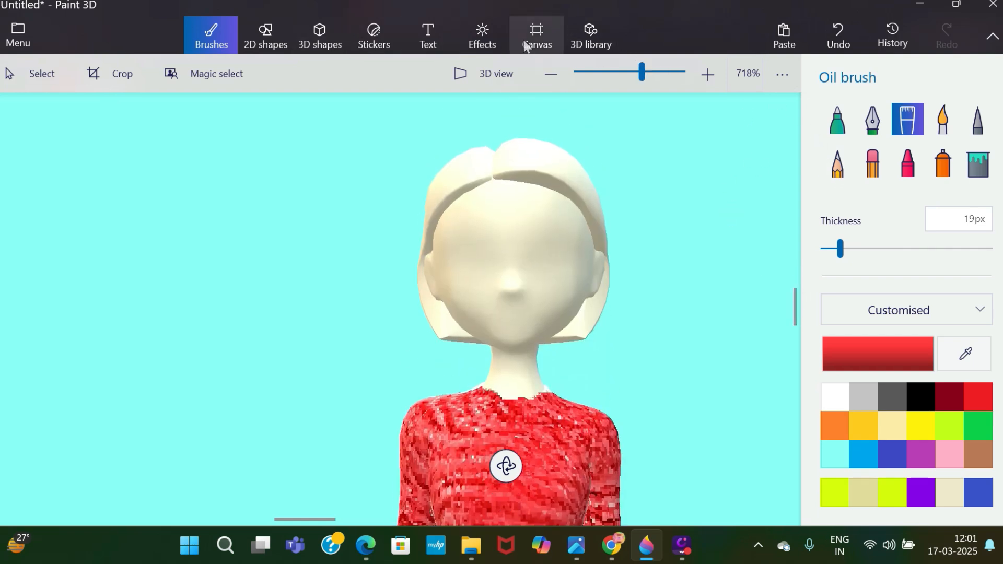
pyautogui.click(392, 33)
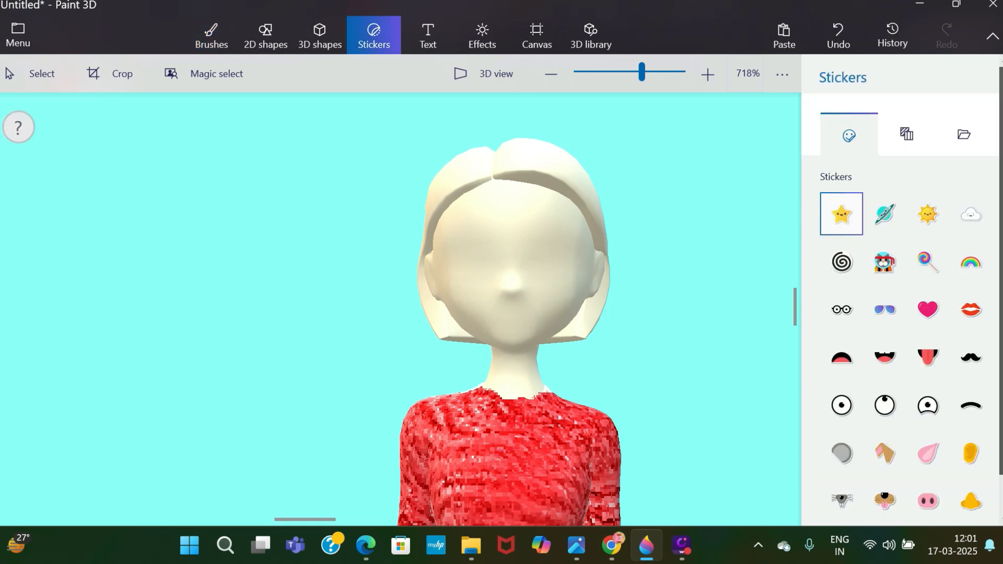
pyautogui.scroll(-1, 902, 313)
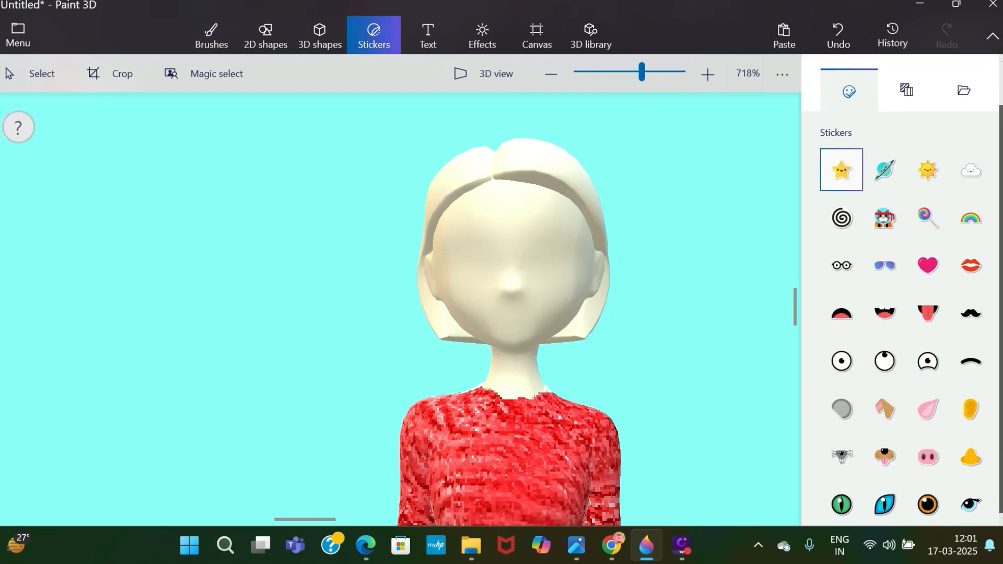
pyautogui.click(976, 509)
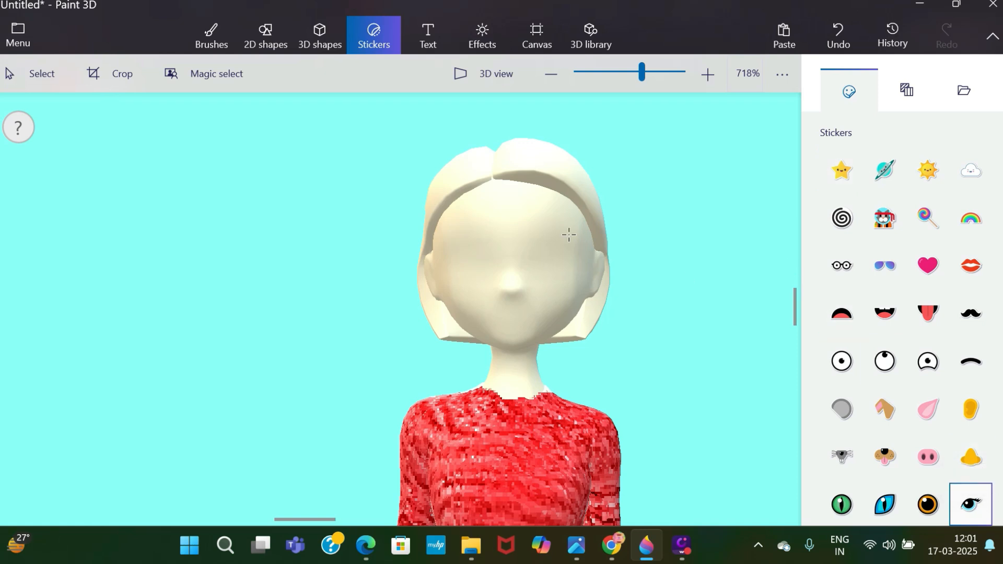
pyautogui.moveTo(522, 223); pyautogui.dragTo(598, 300)
pyautogui.moveTo(552, 264); pyautogui.dragTo(463, 264)
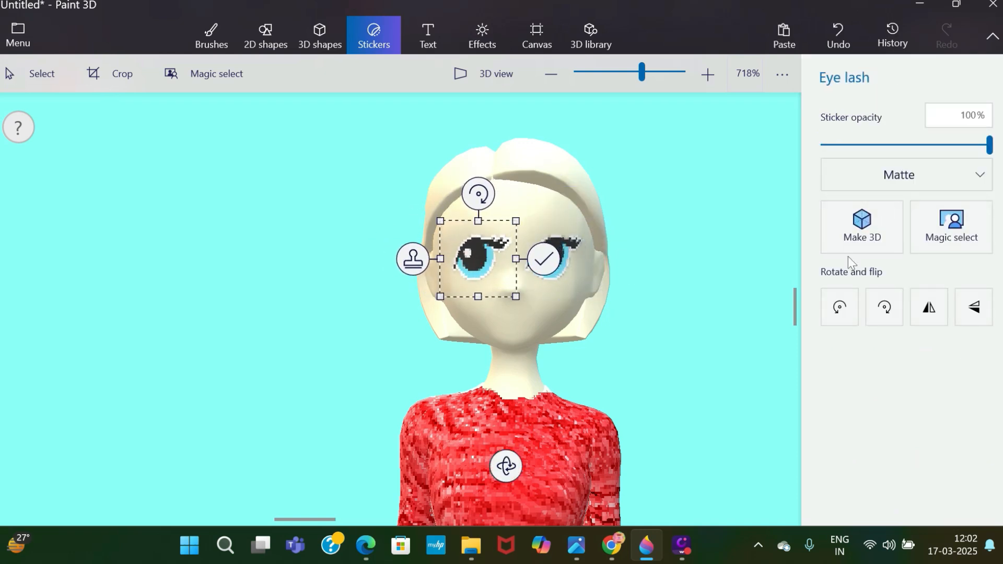
pyautogui.click(881, 314)
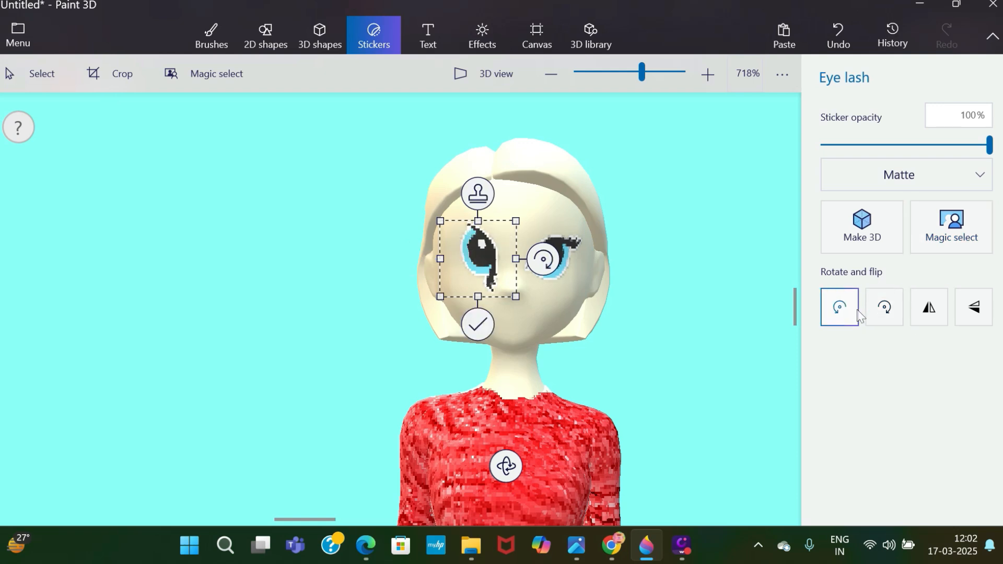
pyautogui.click(837, 37)
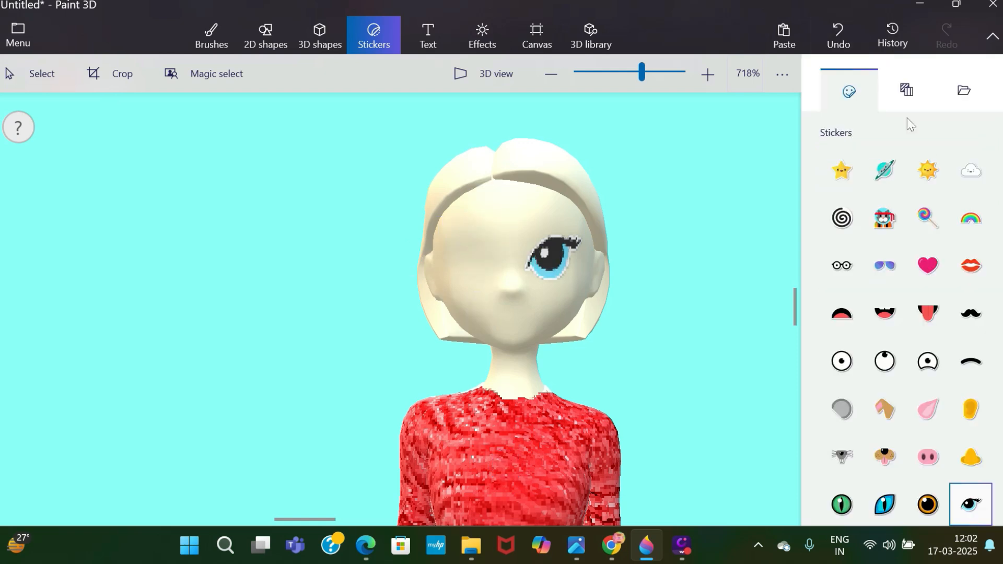
pyautogui.click(565, 264)
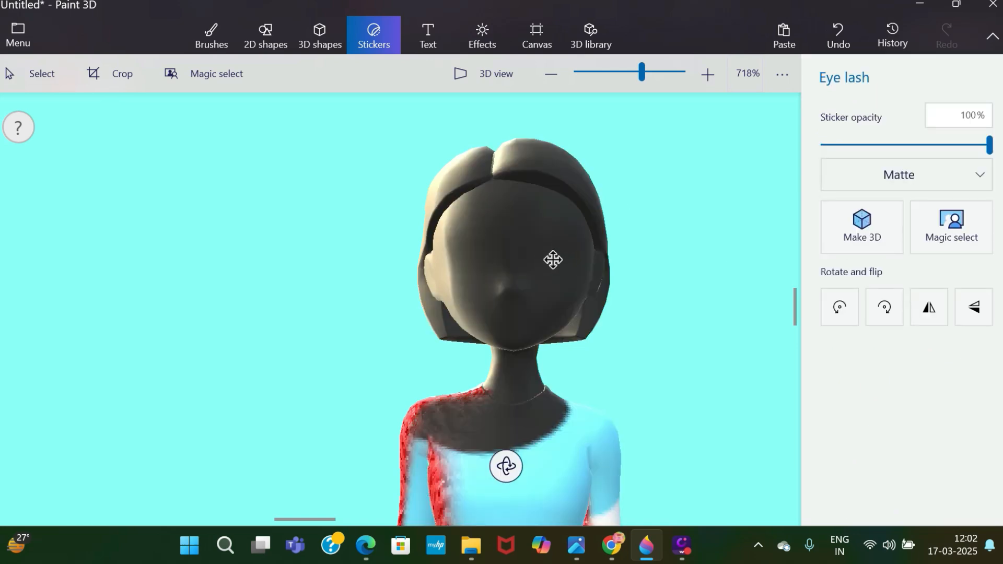
pyautogui.click(832, 38)
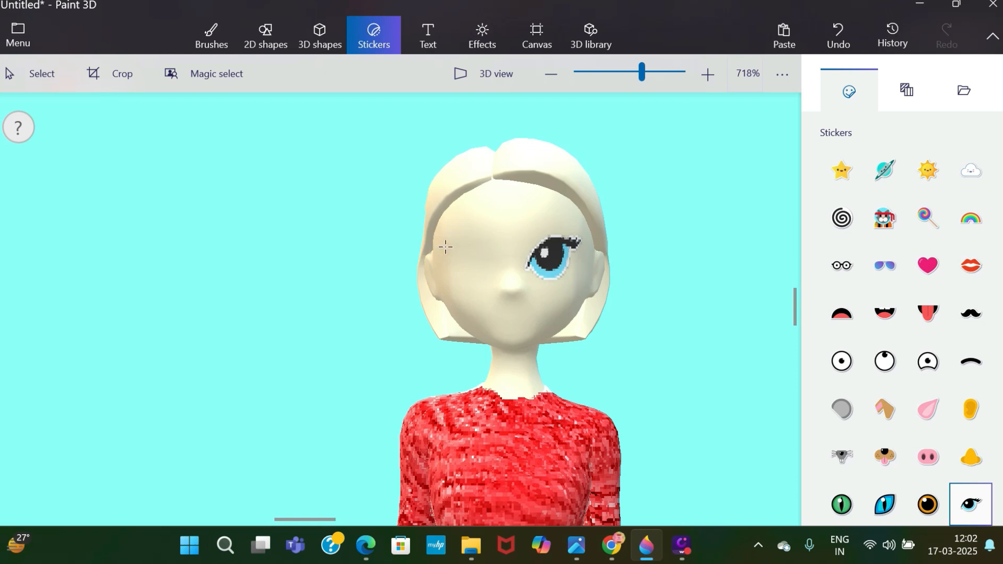
# Add a second Eye lash sticker on the left half of the face, flipped horizontally and level with the first eye.
pyautogui.moveTo(446, 243); pyautogui.dragTo(516, 311)
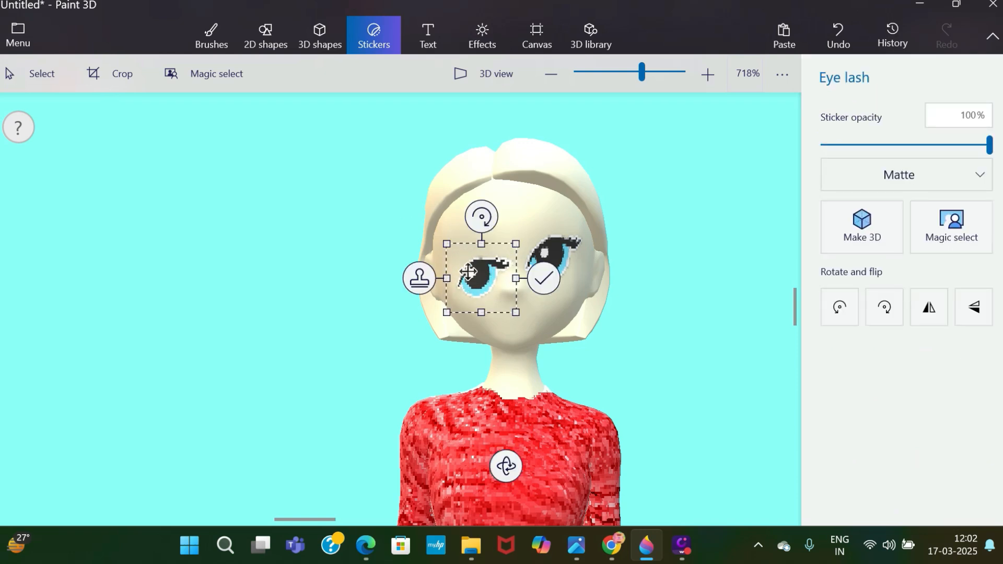
pyautogui.moveTo(468, 268); pyautogui.dragTo(463, 255)
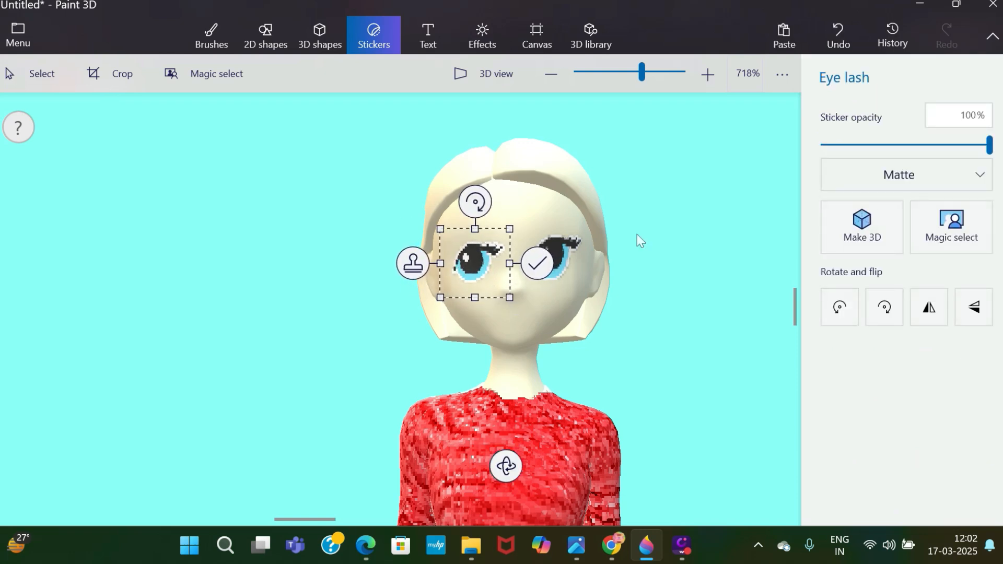
pyautogui.click(930, 306)
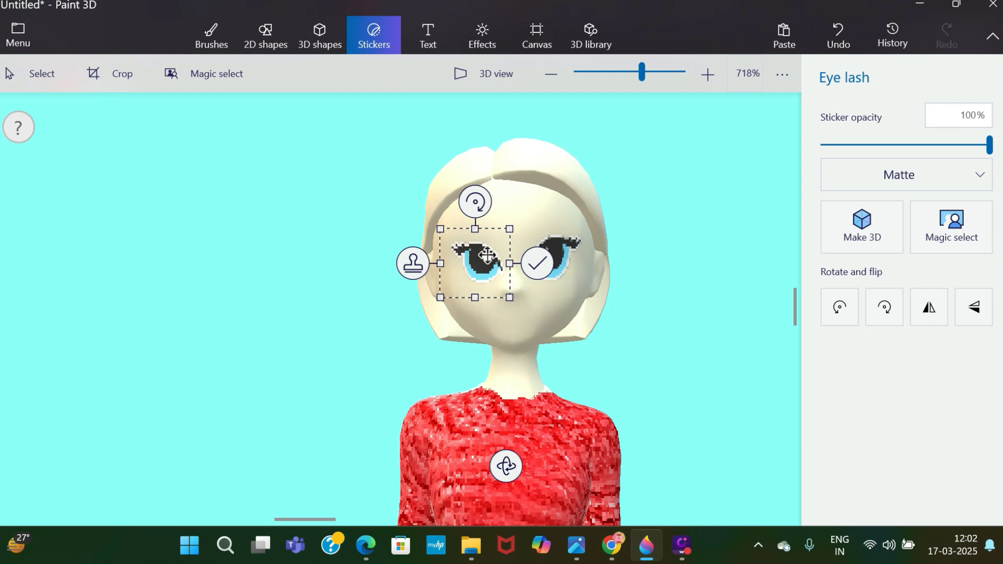
pyautogui.moveTo(479, 257)
pyautogui.mouseDown()
pyautogui.moveTo(454, 255)
pyautogui.moveTo(473, 254)
pyautogui.mouseUp()
pyautogui.click(531, 260)
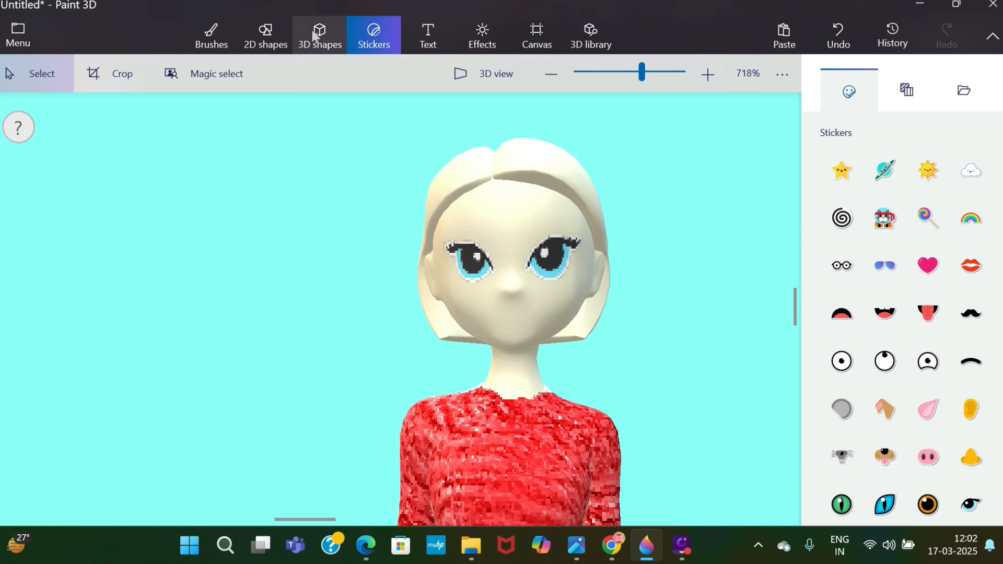
# Fill the blue parts of both eyes with white.
pyautogui.click(220, 32)
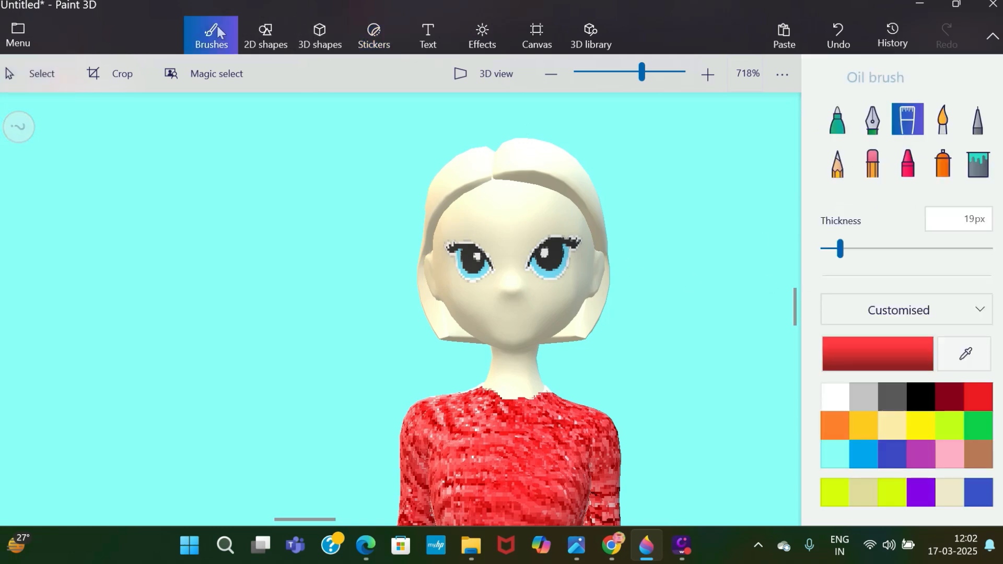
pyautogui.click(991, 178)
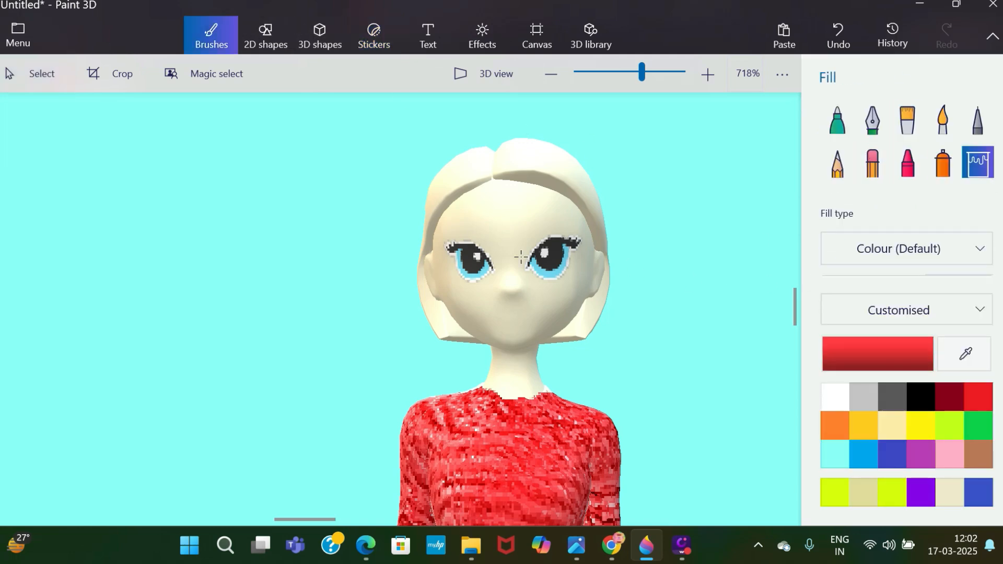
pyautogui.click(553, 270)
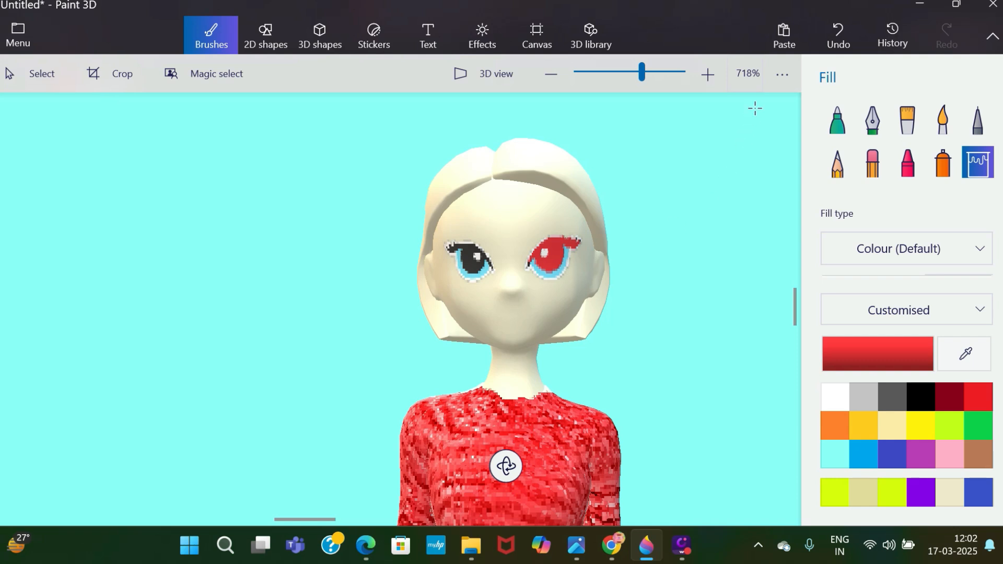
pyautogui.click(839, 34)
pyautogui.click(827, 393)
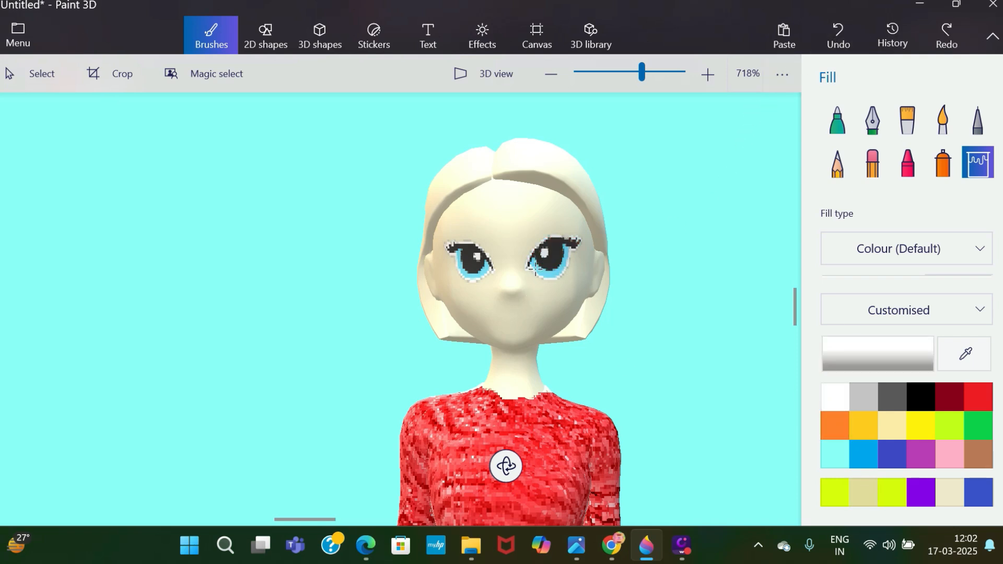
pyautogui.click(535, 268)
pyautogui.click(468, 274)
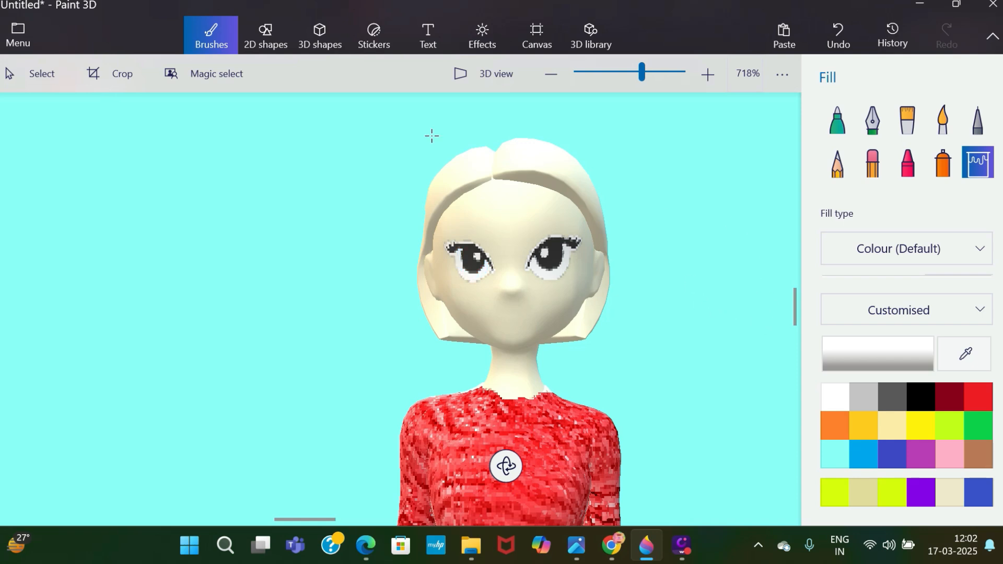
# Try to place a Kiss sticker as the mouth on the woman's face.
pyautogui.click(370, 51)
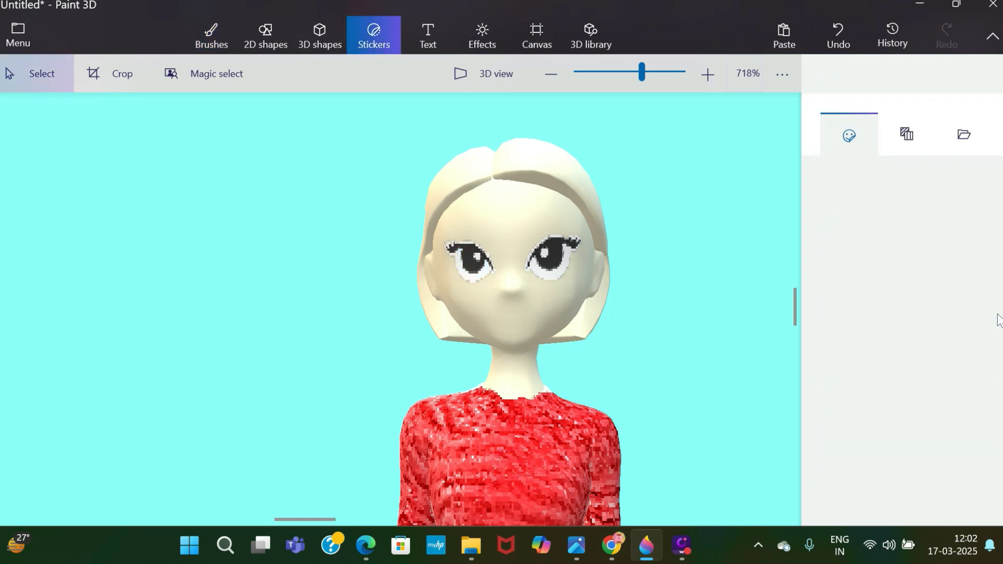
pyautogui.scroll(-2, 903, 314)
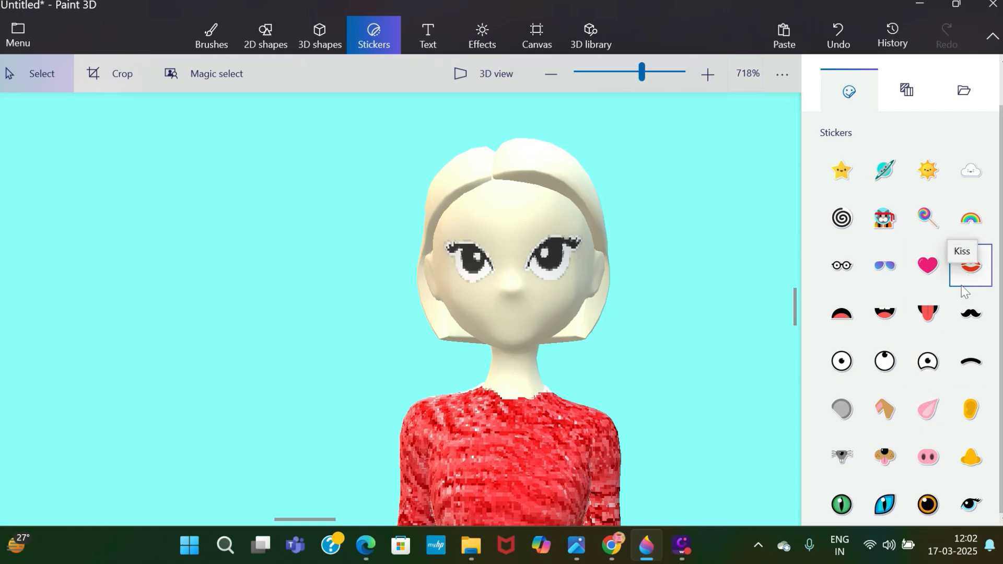
pyautogui.click(971, 265)
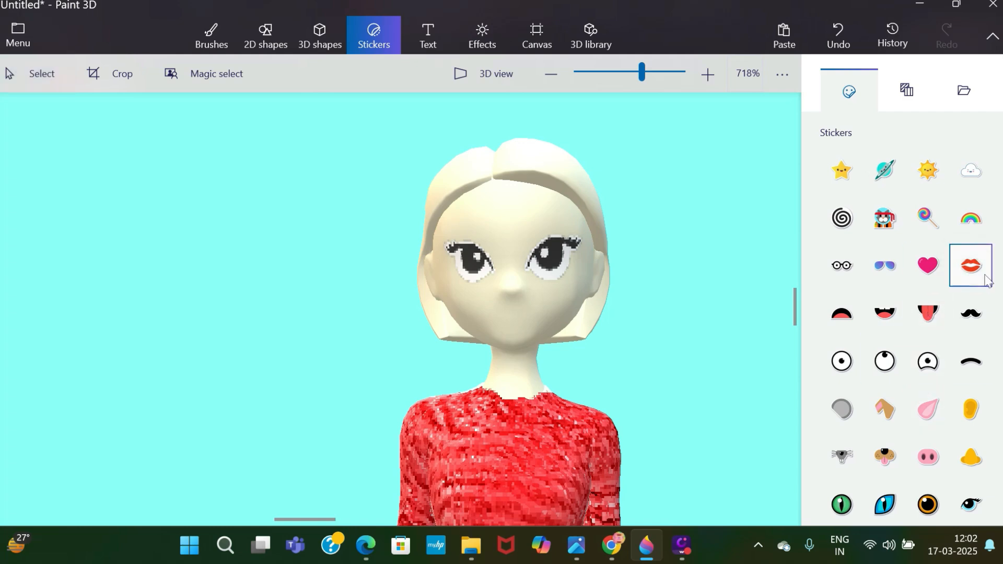
pyautogui.moveTo(493, 306); pyautogui.dragTo(508, 321)
pyautogui.click(843, 47)
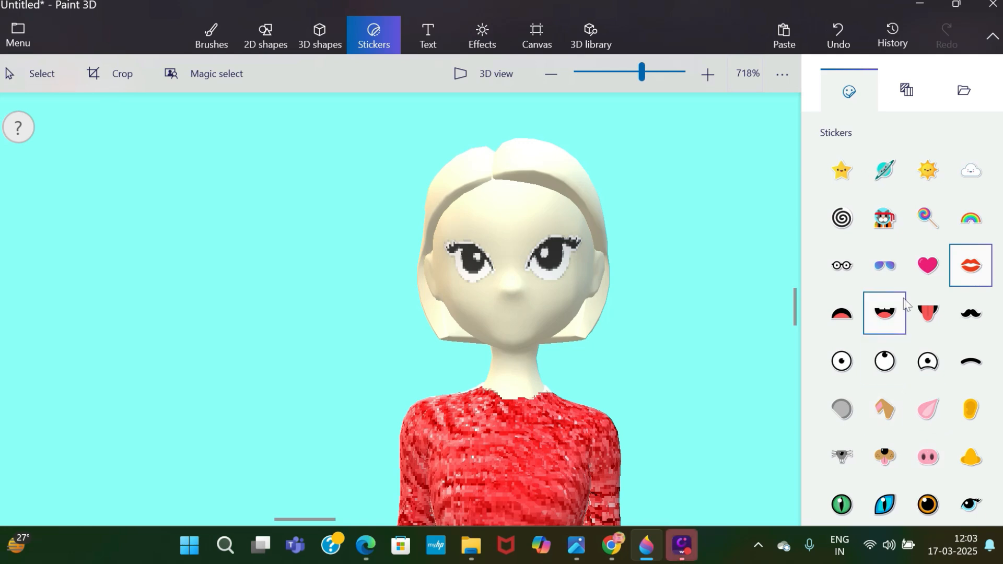
# Place a Happy sticker as the mouth below the woman's nose, shrinking it slightly to fit the chin.
pyautogui.click(885, 313)
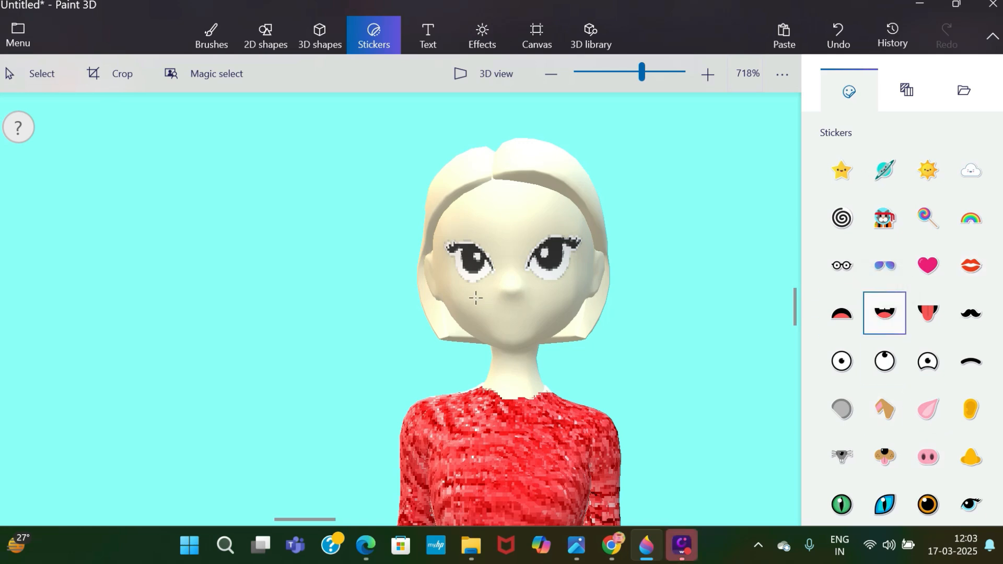
pyautogui.moveTo(476, 298); pyautogui.dragTo(550, 358)
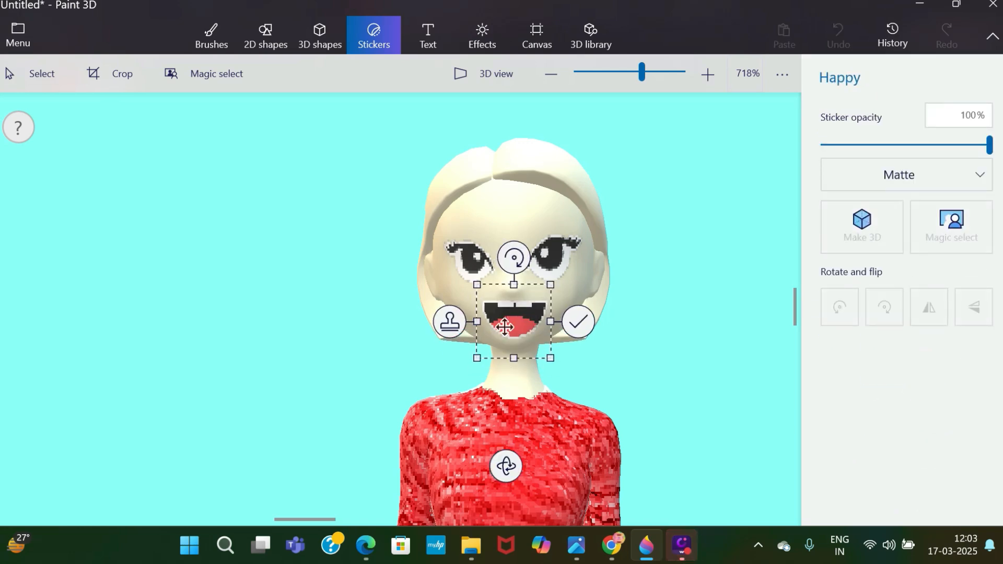
pyautogui.moveTo(505, 327); pyautogui.dragTo(502, 329)
pyautogui.moveTo(549, 289); pyautogui.dragTo(527, 312)
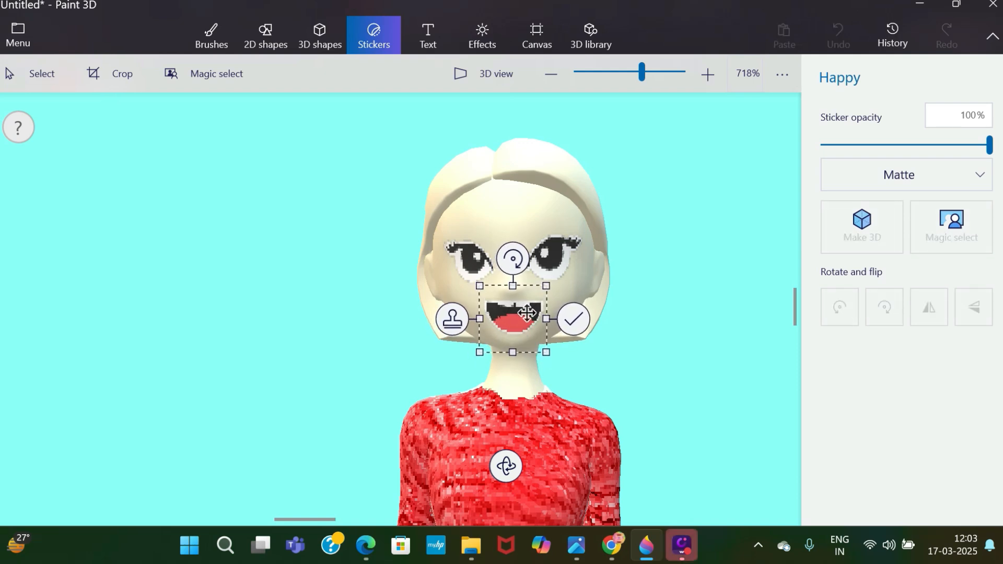
pyautogui.click(574, 319)
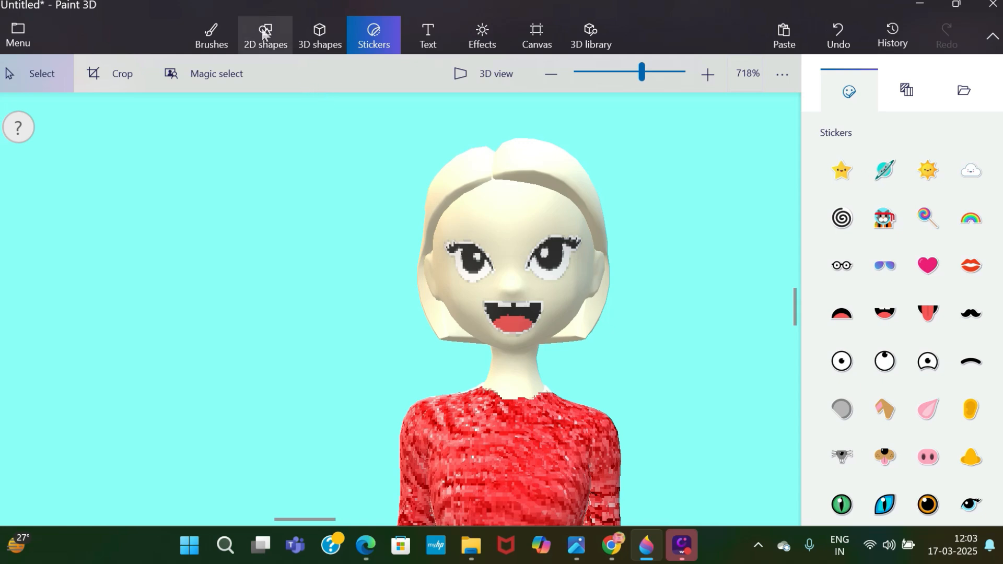
# Paint the front edges, sides and lower tips of the woman's hair brown with the Marker at 5 px.
pyautogui.click(207, 33)
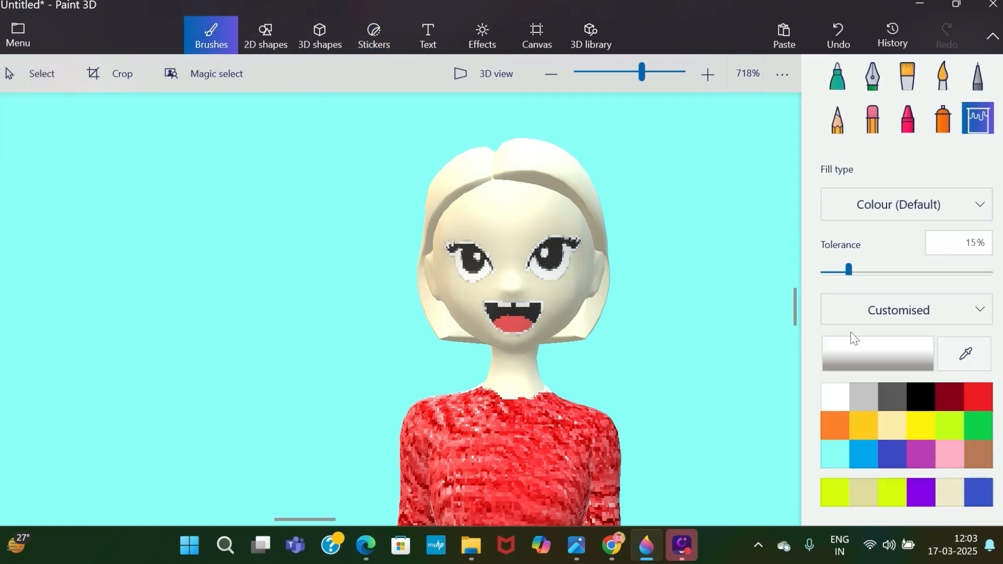
pyautogui.click(978, 454)
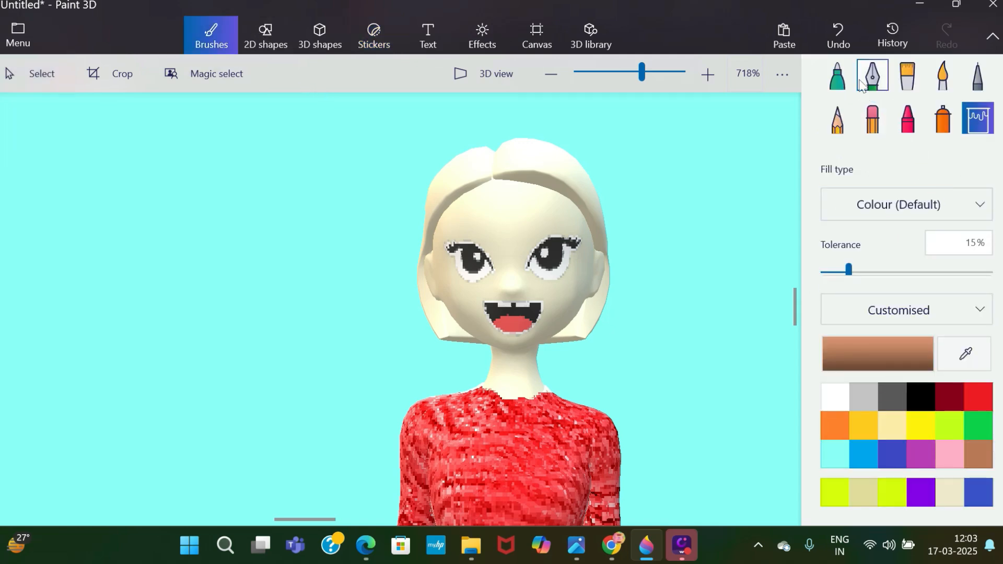
pyautogui.click(839, 75)
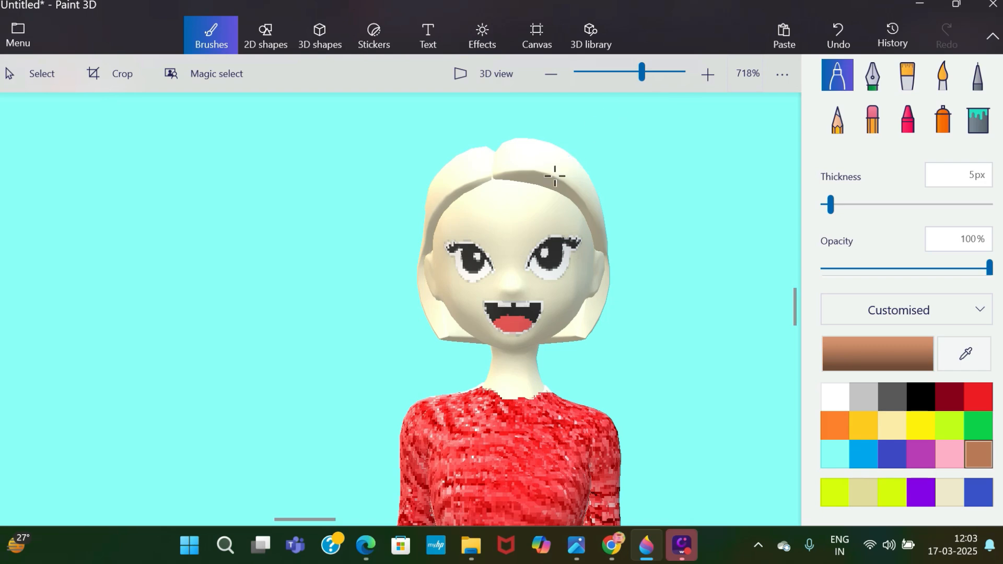
pyautogui.moveTo(555, 176)
pyautogui.mouseDown()
pyautogui.moveTo(594, 174)
pyautogui.moveTo(495, 141)
pyautogui.moveTo(608, 211)
pyautogui.moveTo(601, 246)
pyautogui.mouseUp()
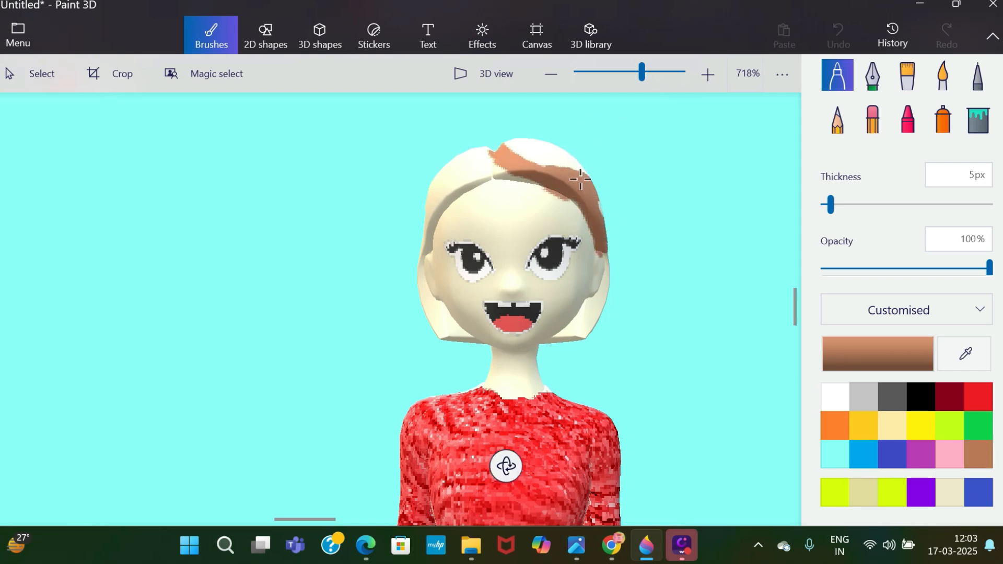
pyautogui.moveTo(580, 180)
pyautogui.mouseDown()
pyautogui.moveTo(501, 163)
pyautogui.moveTo(427, 212)
pyautogui.moveTo(427, 300)
pyautogui.mouseUp()
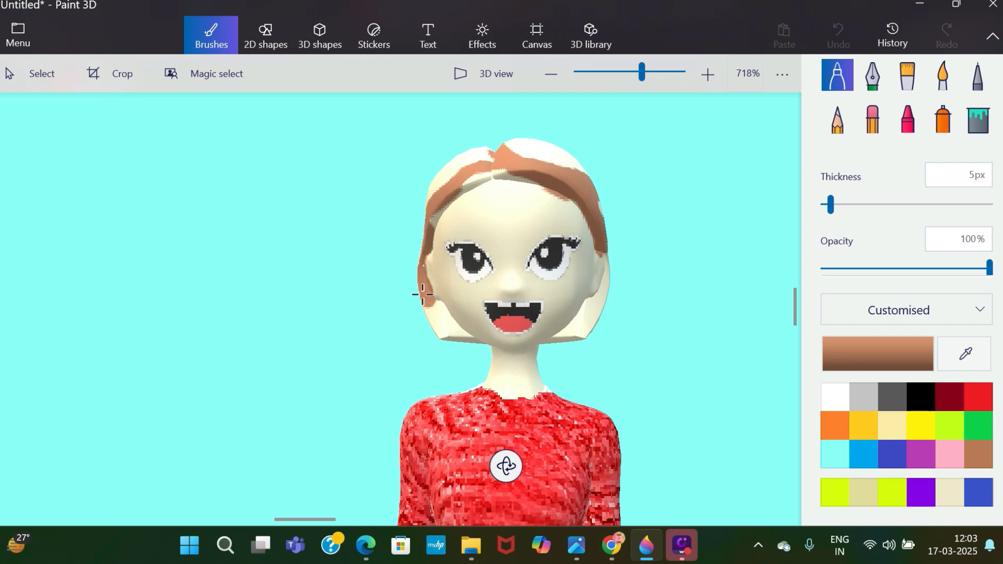
pyautogui.moveTo(442, 335)
pyautogui.mouseDown()
pyautogui.moveTo(426, 287)
pyautogui.moveTo(460, 341)
pyautogui.moveTo(445, 314)
pyautogui.mouseUp()
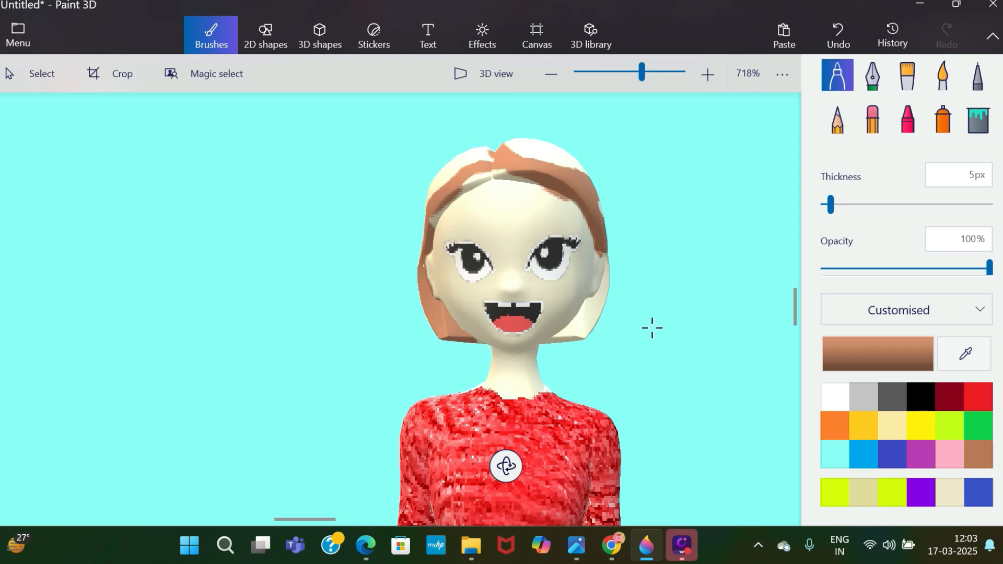
pyautogui.moveTo(556, 339); pyautogui.dragTo(595, 314)
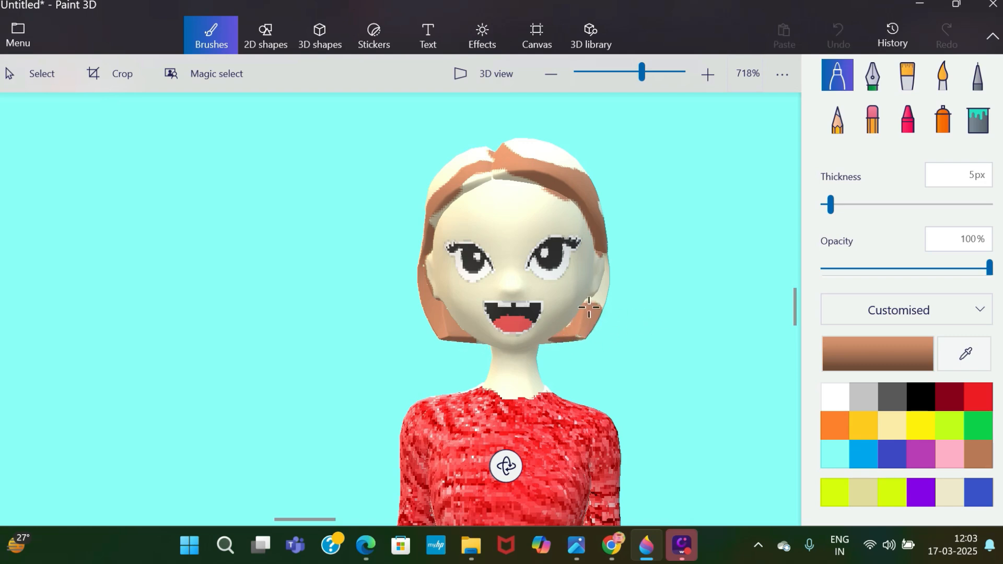
# Complete the brown hair by painting the remaining side, a fringe across the forehead, the crown and both temples.
pyautogui.moveTo(602, 287)
pyautogui.mouseDown()
pyautogui.moveTo(591, 187)
pyautogui.moveTo(477, 166)
pyautogui.moveTo(430, 218)
pyautogui.moveTo(483, 204)
pyautogui.moveTo(579, 207)
pyautogui.mouseUp()
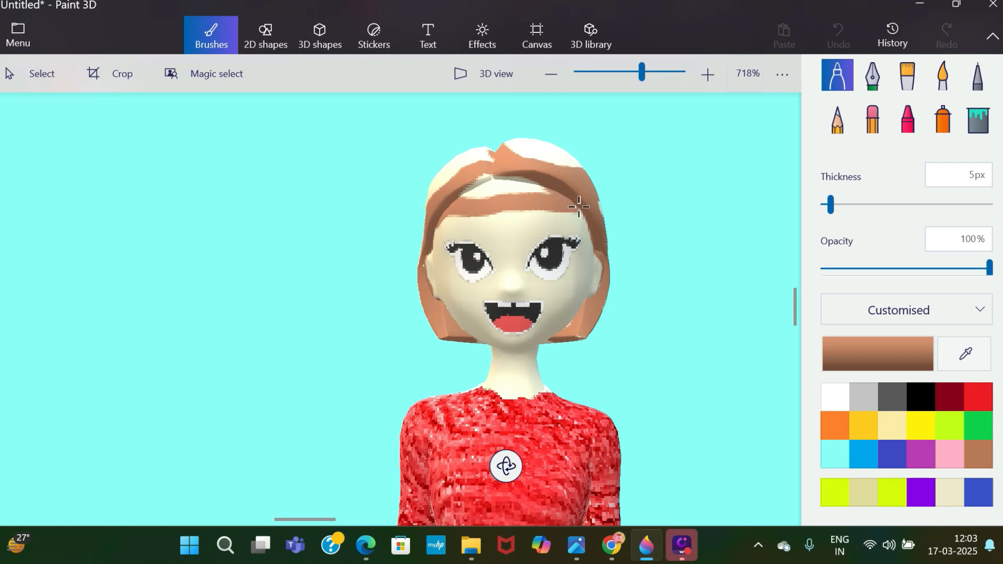
pyautogui.moveTo(532, 184)
pyautogui.mouseDown()
pyautogui.moveTo(465, 197)
pyautogui.moveTo(509, 185)
pyautogui.moveTo(454, 175)
pyautogui.moveTo(426, 206)
pyautogui.moveTo(512, 158)
pyautogui.mouseUp()
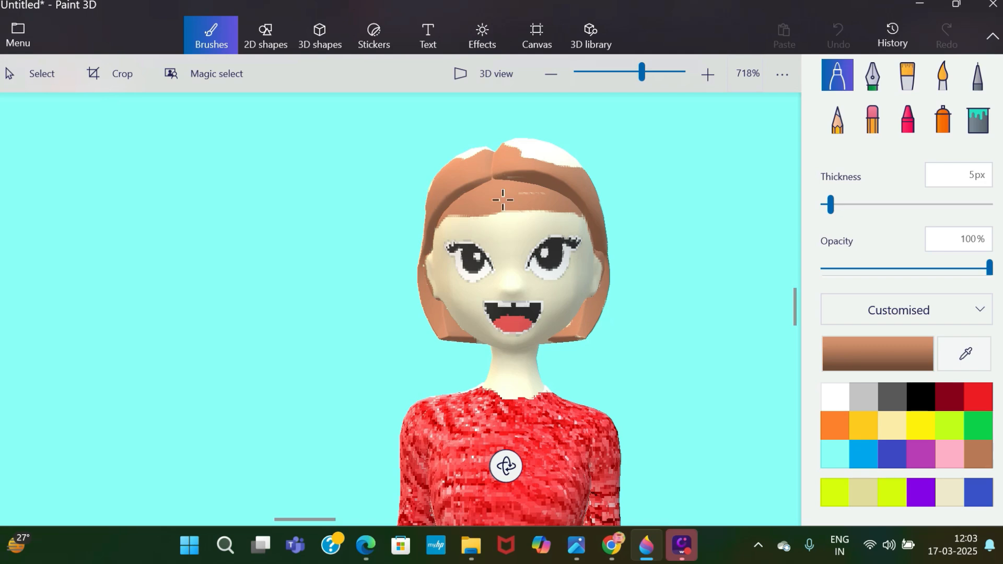
pyautogui.moveTo(588, 178)
pyautogui.mouseDown()
pyautogui.moveTo(537, 143)
pyautogui.moveTo(561, 156)
pyautogui.mouseUp()
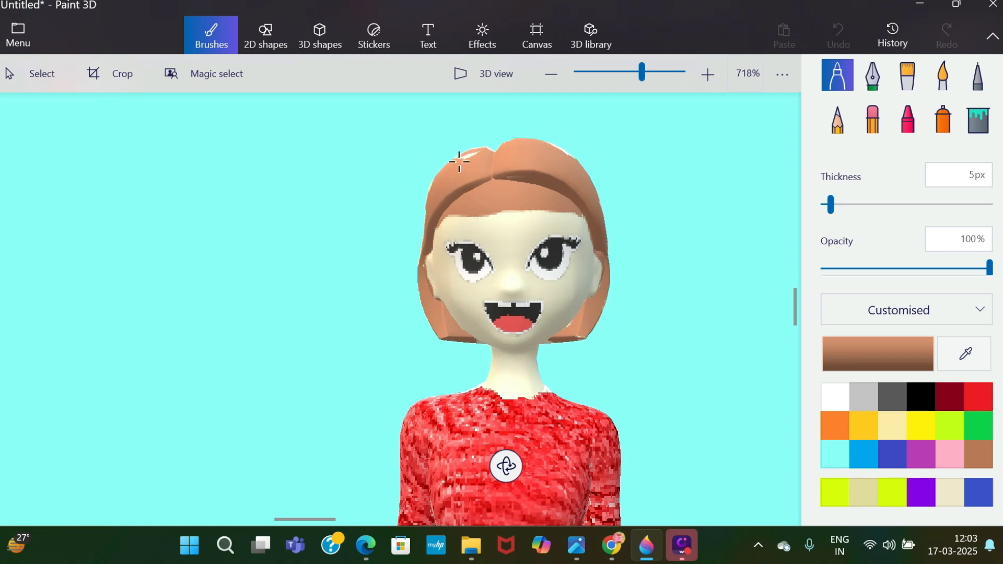
pyautogui.moveTo(490, 161); pyautogui.dragTo(531, 155)
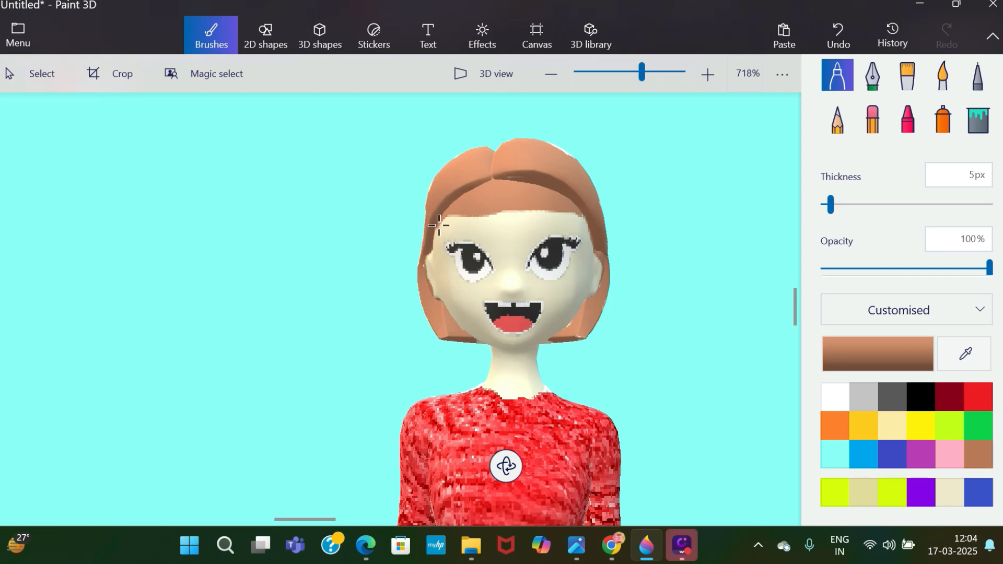
pyautogui.moveTo(439, 226); pyautogui.dragTo(434, 251)
pyautogui.moveTo(587, 222); pyautogui.dragTo(596, 245)
# Paint both of the woman's legs orange from the waist to the ankles, using the Oil brush at 19 px.
pyautogui.moveTo(641, 70)
pyautogui.mouseDown()
pyautogui.moveTo(623, 67)
pyautogui.moveTo(640, 74)
pyautogui.mouseUp()
pyautogui.moveTo(798, 305); pyautogui.dragTo(799, 356)
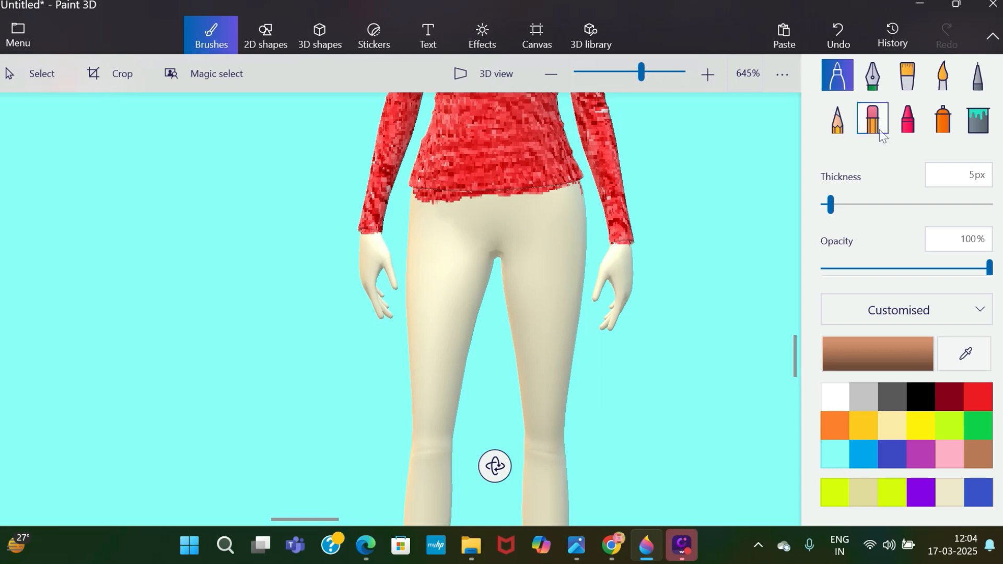
pyautogui.click(904, 82)
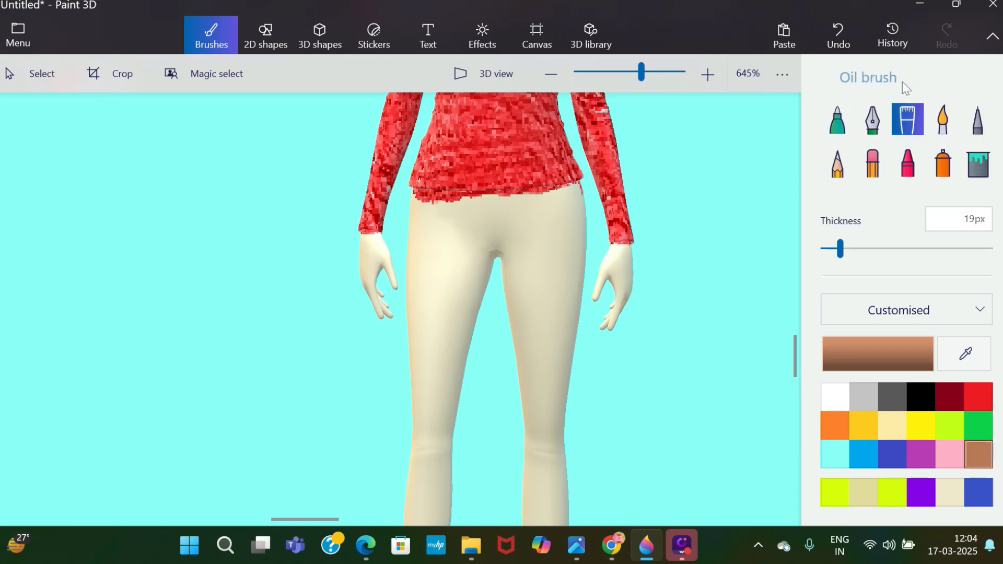
pyautogui.click(921, 451)
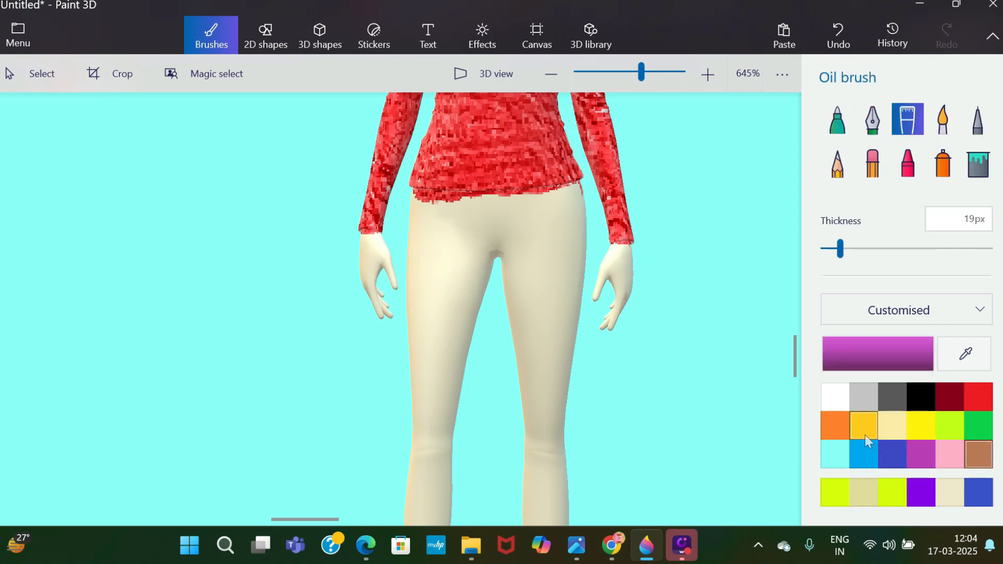
pyautogui.click(834, 425)
pyautogui.moveTo(430, 244)
pyautogui.mouseDown()
pyautogui.moveTo(403, 340)
pyautogui.moveTo(410, 408)
pyautogui.moveTo(439, 261)
pyautogui.moveTo(430, 219)
pyautogui.moveTo(421, 266)
pyautogui.moveTo(523, 313)
pyautogui.moveTo(505, 298)
pyautogui.moveTo(515, 261)
pyautogui.moveTo(491, 199)
pyautogui.moveTo(559, 225)
pyautogui.moveTo(571, 211)
pyautogui.moveTo(549, 408)
pyautogui.moveTo(495, 417)
pyautogui.moveTo(439, 459)
pyautogui.moveTo(483, 295)
pyautogui.moveTo(406, 466)
pyautogui.moveTo(439, 413)
pyautogui.mouseUp()
pyautogui.moveTo(798, 357); pyautogui.dragTo(804, 393)
pyautogui.moveTo(447, 263)
pyautogui.mouseDown()
pyautogui.moveTo(437, 178)
pyautogui.moveTo(457, 134)
pyautogui.moveTo(418, 329)
pyautogui.moveTo(435, 151)
pyautogui.mouseUp()
pyautogui.moveTo(544, 242)
pyautogui.mouseDown()
pyautogui.moveTo(546, 339)
pyautogui.moveTo(567, 172)
pyautogui.moveTo(504, 84)
pyautogui.moveTo(525, 173)
pyautogui.moveTo(551, 105)
pyautogui.moveTo(575, 157)
pyautogui.mouseUp()
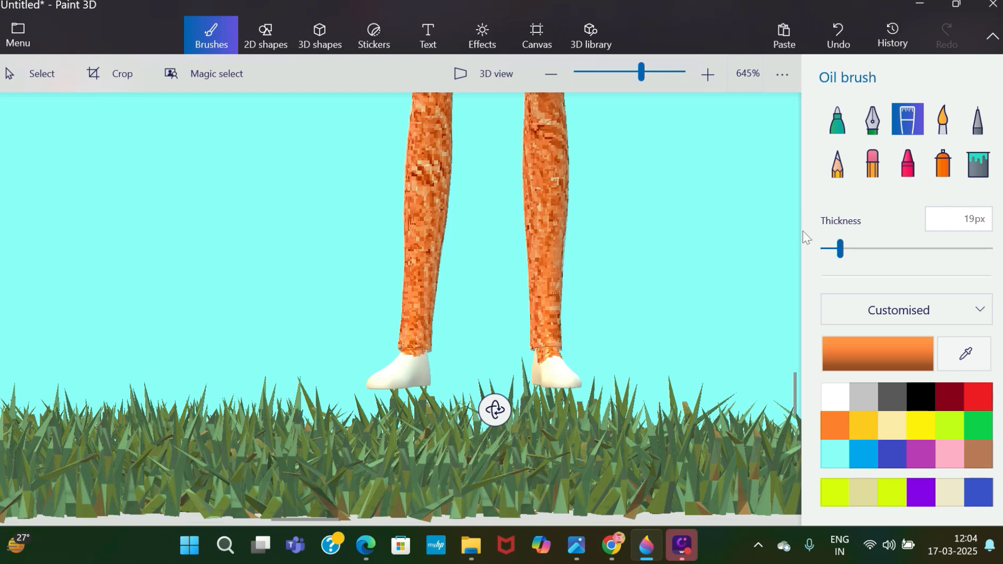
# Try to fill the unpainted outer edge of the thigh with orange, undoing strokes that stray onto the hand and background.
pyautogui.moveTo(796, 395); pyautogui.dragTo(803, 350)
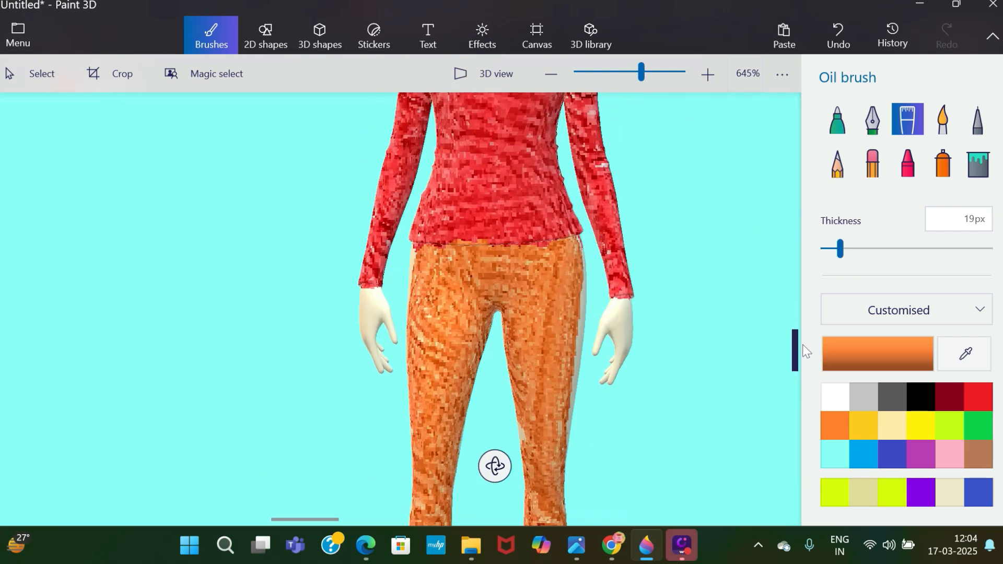
pyautogui.moveTo(566, 268)
pyautogui.mouseDown()
pyautogui.moveTo(578, 243)
pyautogui.moveTo(584, 391)
pyautogui.mouseUp()
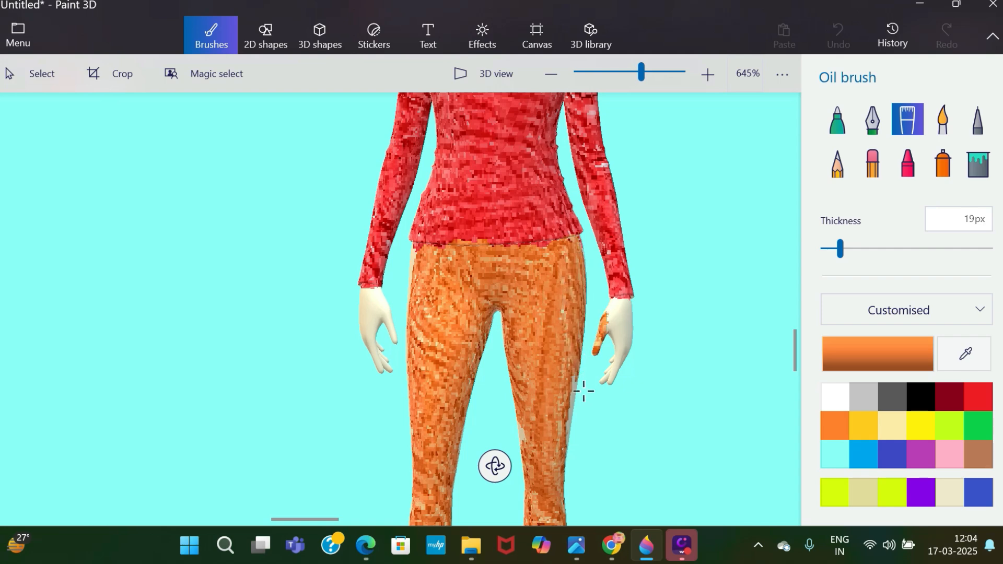
pyautogui.moveTo(575, 425); pyautogui.dragTo(575, 426)
pyautogui.click(835, 36)
pyautogui.moveTo(559, 419)
pyautogui.mouseDown()
pyautogui.moveTo(580, 460)
pyautogui.moveTo(583, 383)
pyautogui.mouseUp()
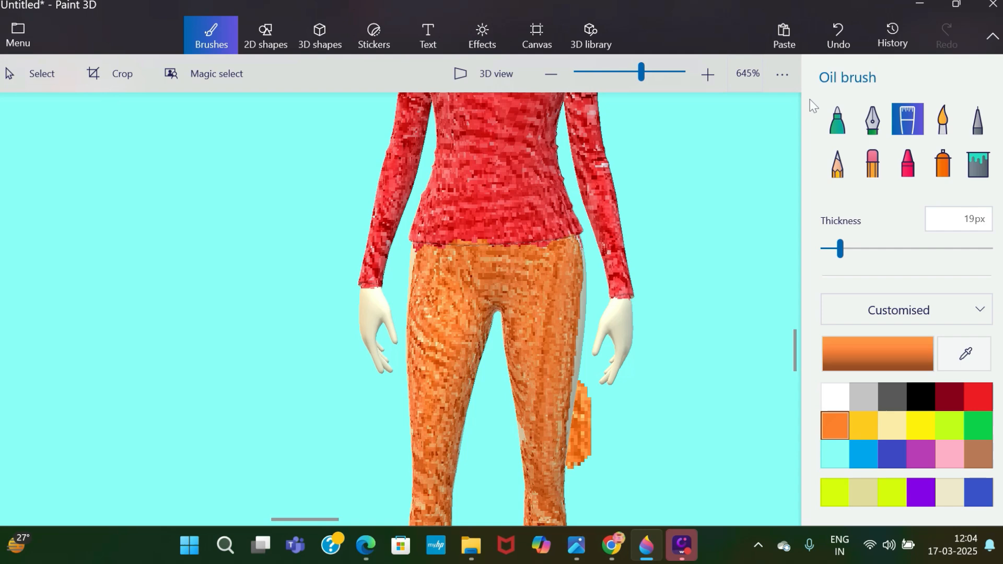
pyautogui.click(838, 35)
pyautogui.moveTo(579, 248); pyautogui.dragTo(571, 408)
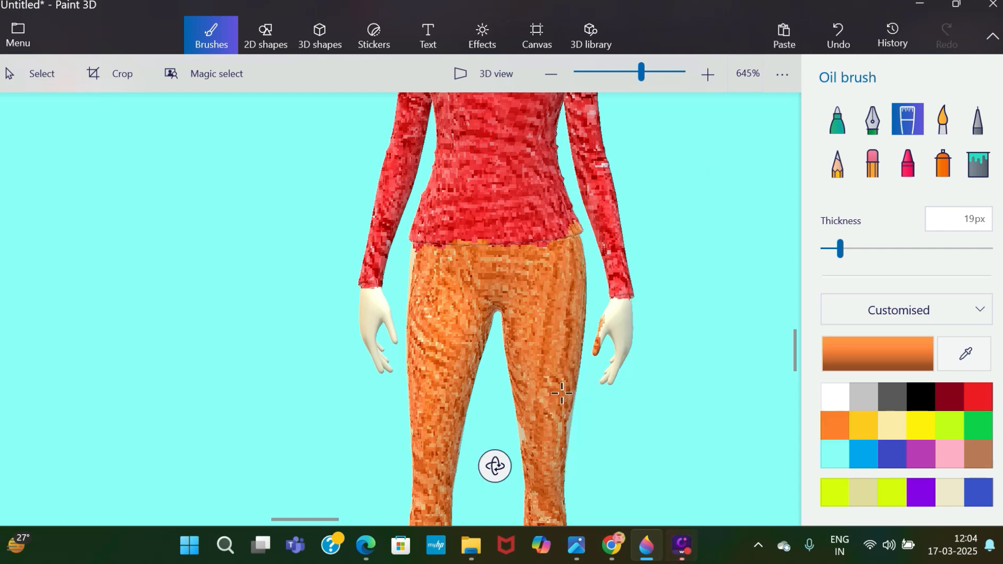
# Try covering the orange smear on the hand with cream using the Oil brush at 13 px, and undo the last strokes.
pyautogui.click(949, 499)
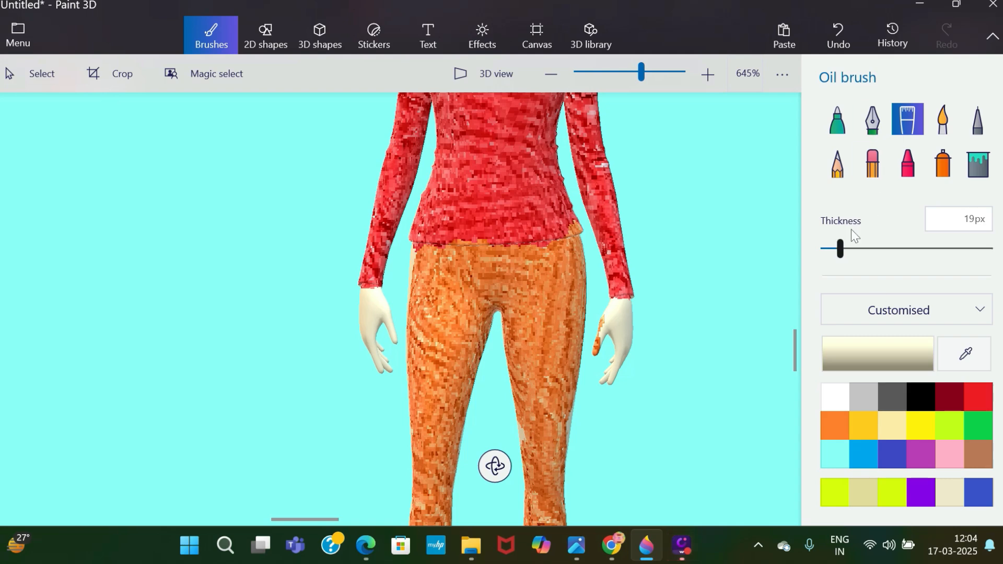
pyautogui.moveTo(840, 249); pyautogui.dragTo(828, 250)
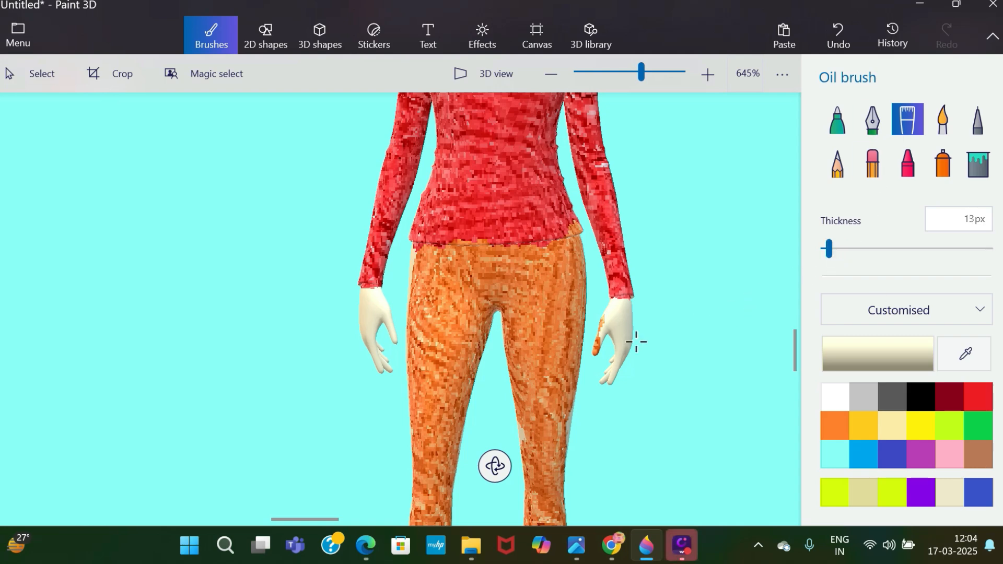
pyautogui.moveTo(598, 352); pyautogui.dragTo(605, 334)
pyautogui.click(831, 44)
pyautogui.click(827, 52)
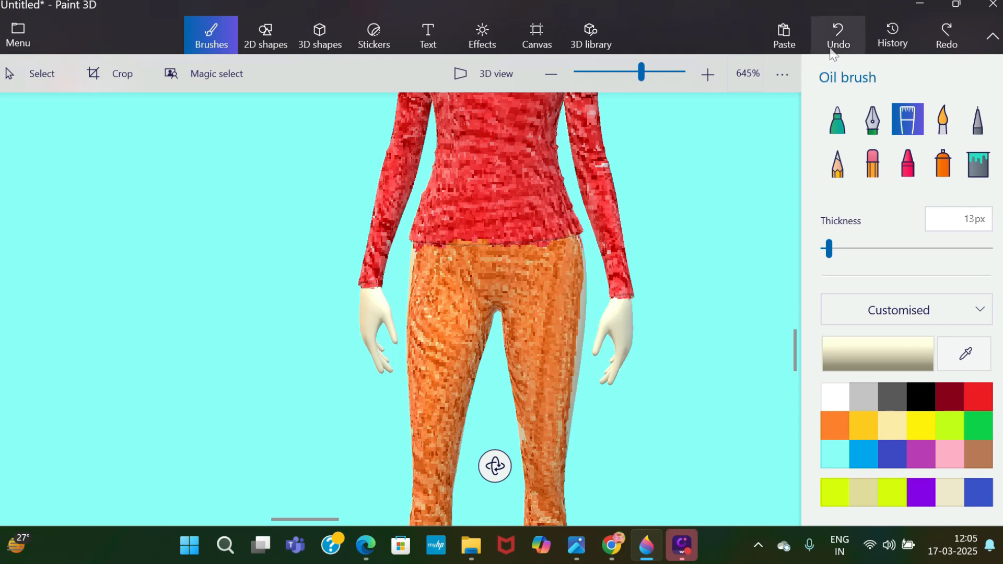
# Paint the bare outer edge of the thigh orange without marking the hand, undoing the last stray stroke.
pyautogui.click(836, 426)
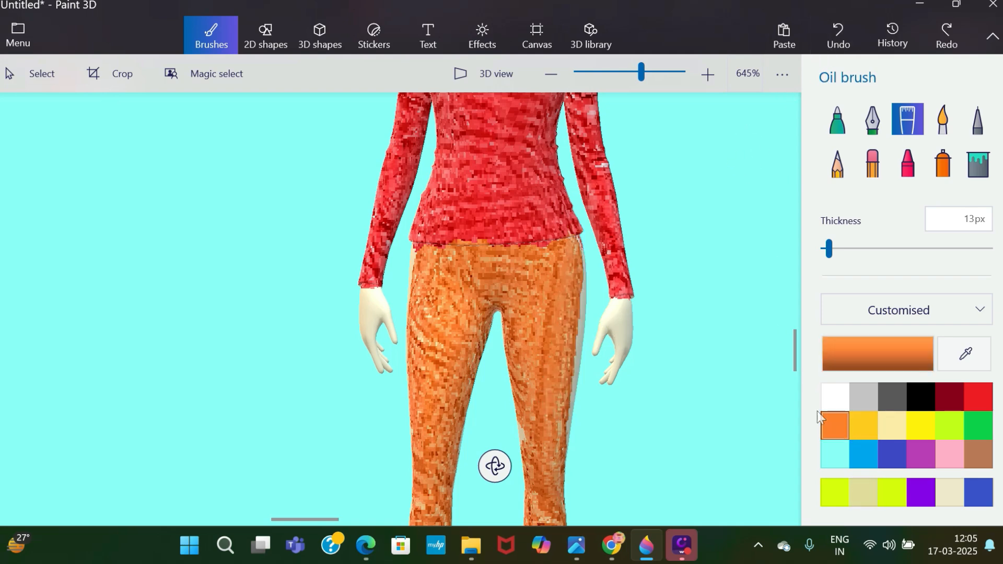
pyautogui.moveTo(584, 259); pyautogui.dragTo(569, 410)
pyautogui.click(841, 41)
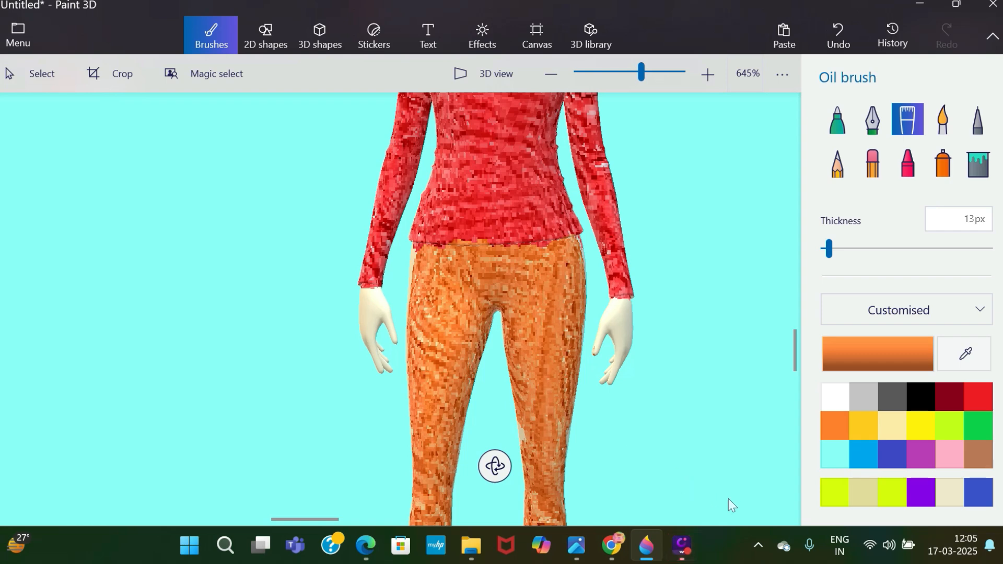
# Paint both of the woman's feet red as shoes with the 13 px Oil brush.
pyautogui.moveTo(796, 366); pyautogui.dragTo(802, 390)
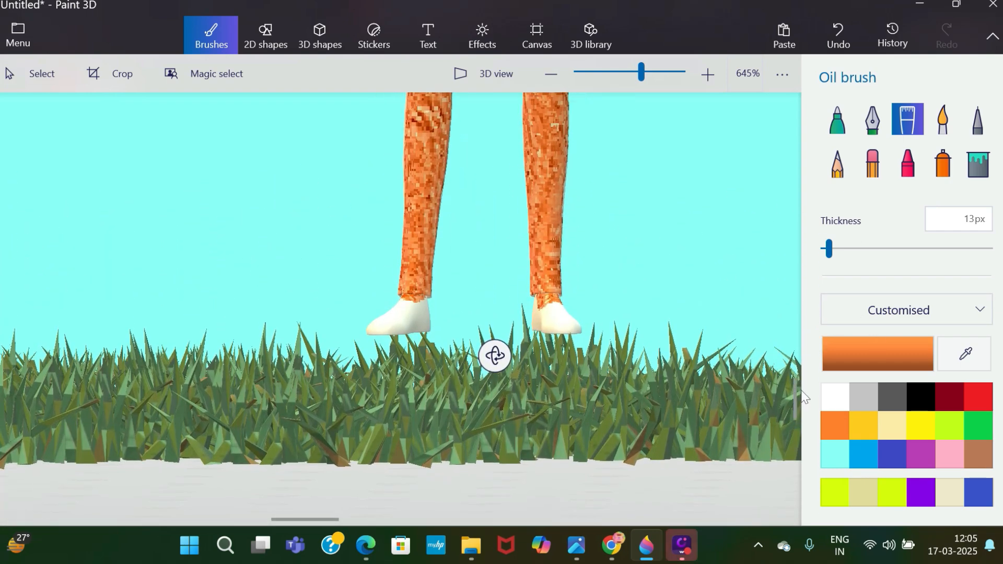
pyautogui.click(978, 396)
pyautogui.moveTo(558, 330)
pyautogui.mouseDown()
pyautogui.moveTo(547, 314)
pyautogui.moveTo(564, 319)
pyautogui.moveTo(541, 298)
pyautogui.moveTo(568, 327)
pyautogui.mouseUp()
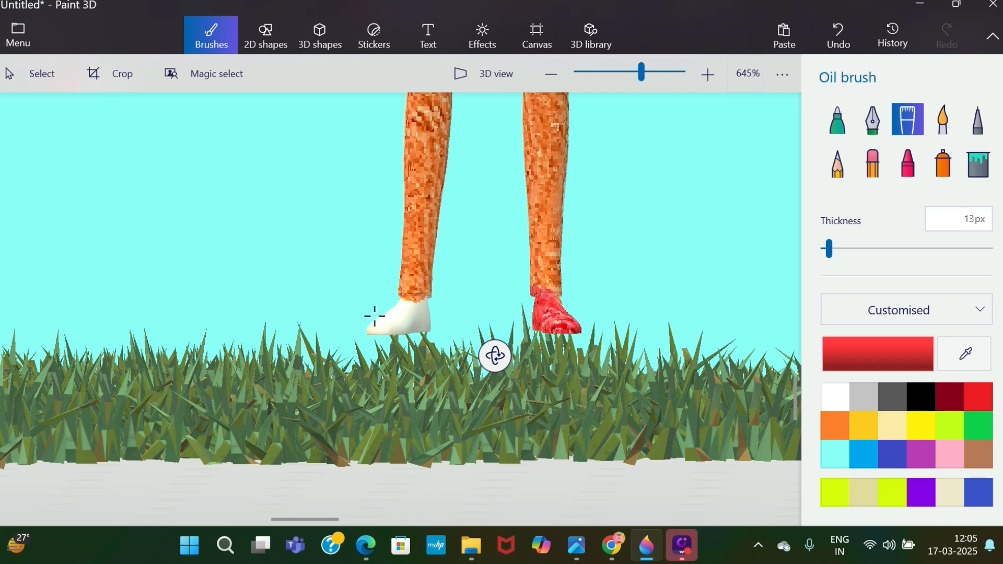
pyautogui.moveTo(377, 316)
pyautogui.mouseDown()
pyautogui.moveTo(390, 320)
pyautogui.moveTo(415, 300)
pyautogui.moveTo(448, 336)
pyautogui.mouseUp()
# Search the 3D library for "sun" and insert the Partial sun model into the scene.
pyautogui.moveTo(648, 79); pyautogui.dragTo(626, 75)
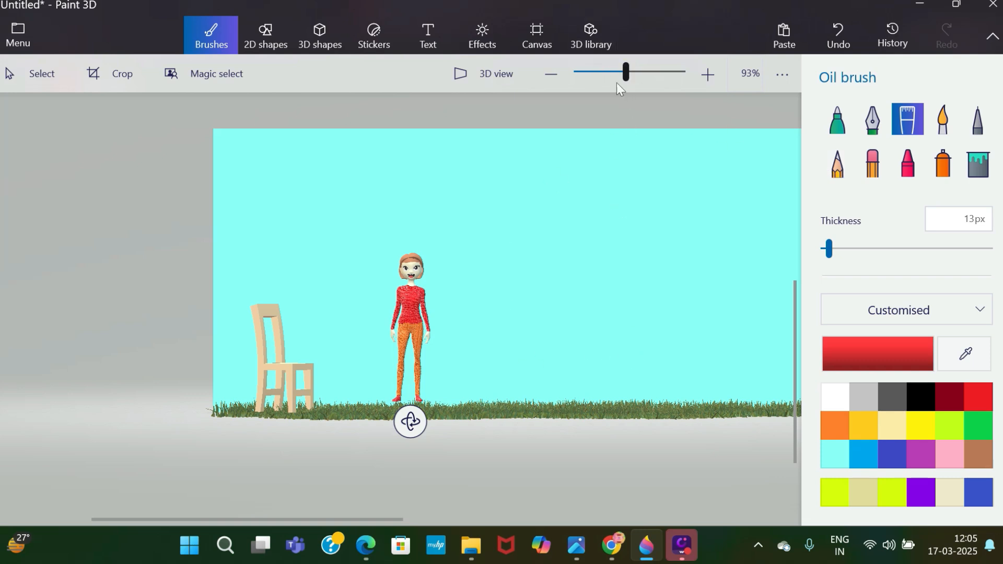
pyautogui.moveTo(617, 82); pyautogui.dragTo(615, 58)
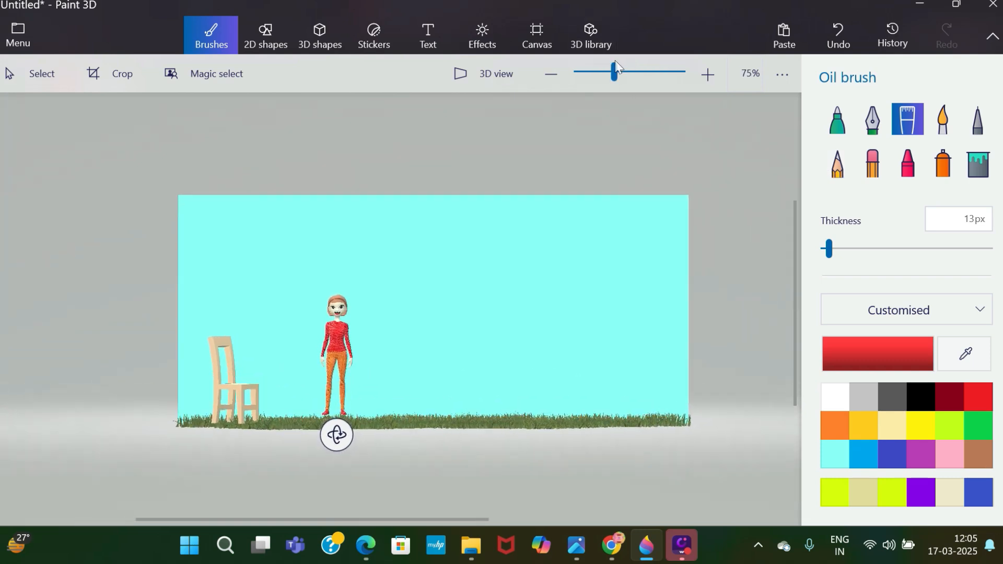
pyautogui.click(592, 35)
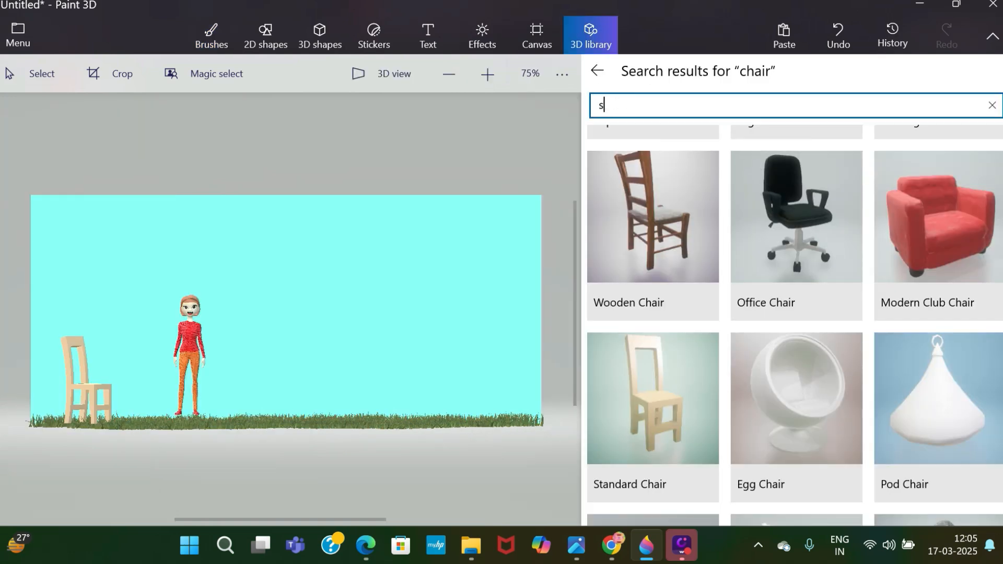
pyautogui.press('Return')
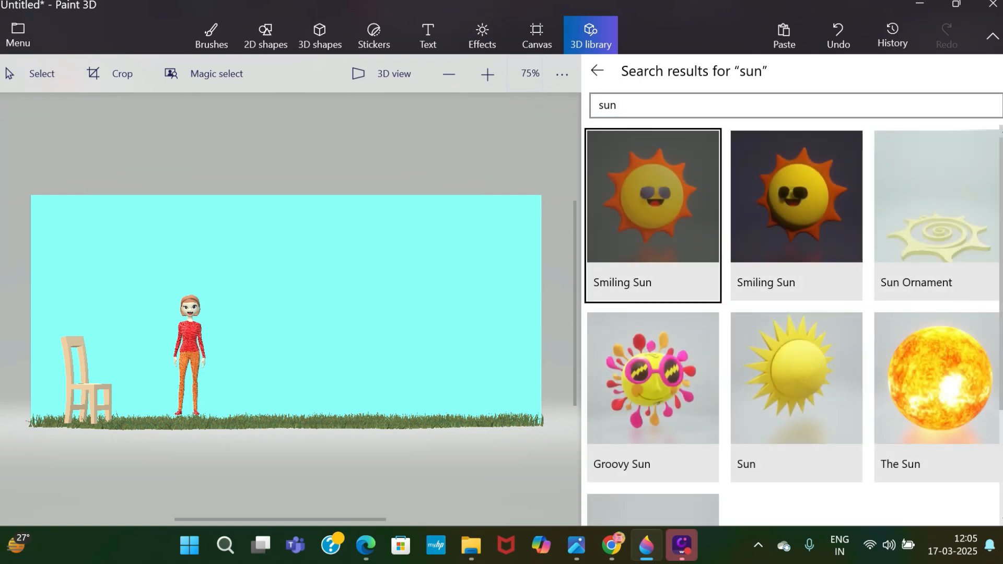
pyautogui.scroll(-3, 655, 419)
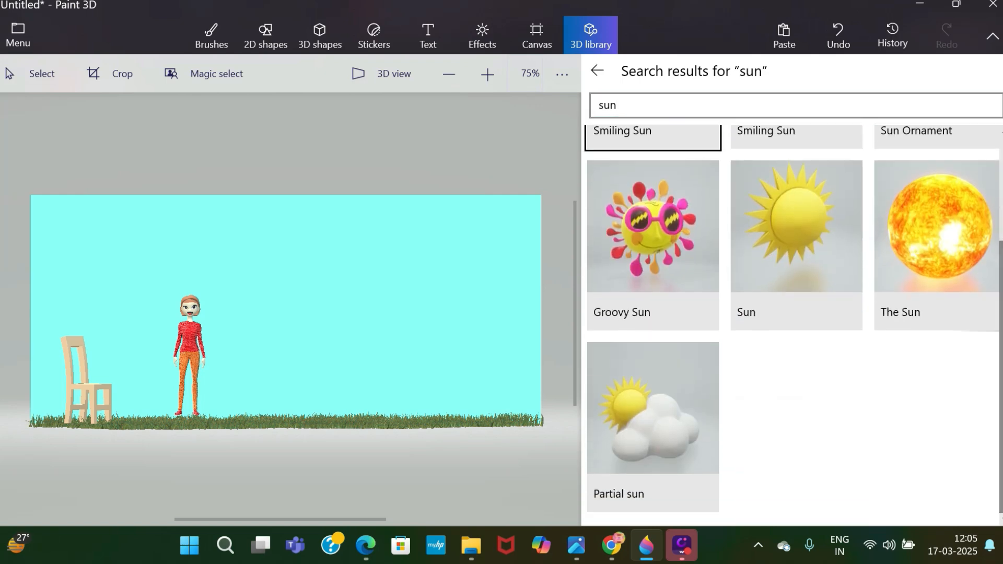
pyautogui.click(650, 418)
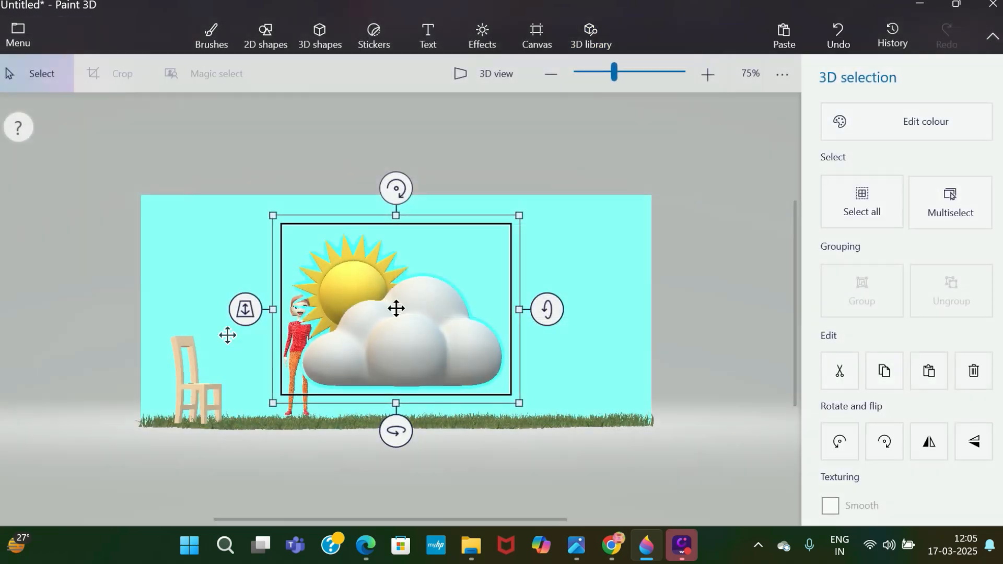
# Shrink the sun-and-cloud model, move it into the sky above the chair and deselect it.
pyautogui.moveTo(273, 215); pyautogui.dragTo(400, 349)
pyautogui.moveTo(485, 374)
pyautogui.mouseDown()
pyautogui.moveTo(292, 256)
pyautogui.moveTo(228, 252)
pyautogui.moveTo(234, 258)
pyautogui.mouseUp()
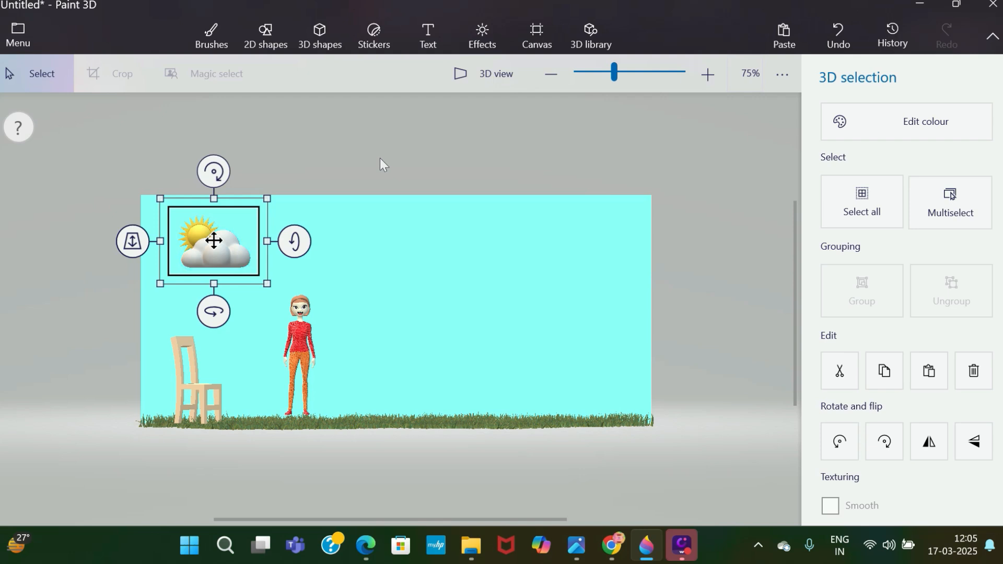
pyautogui.click(380, 157)
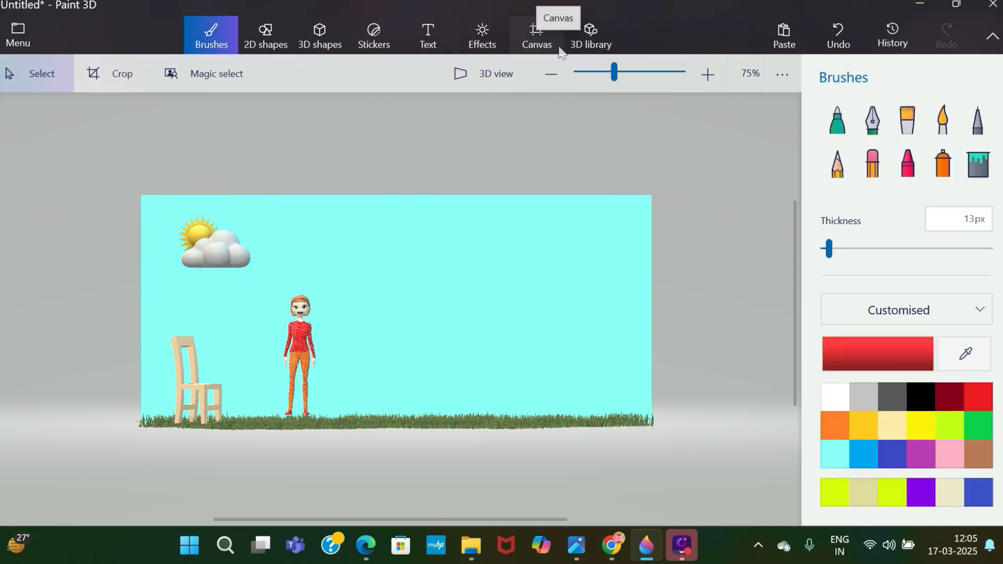
# Insert the Purple flower patch model from a "flower" search of the 3D library, and place it small on the grass to the right of the woman.
pyautogui.click(600, 47)
pyautogui.click(705, 112)
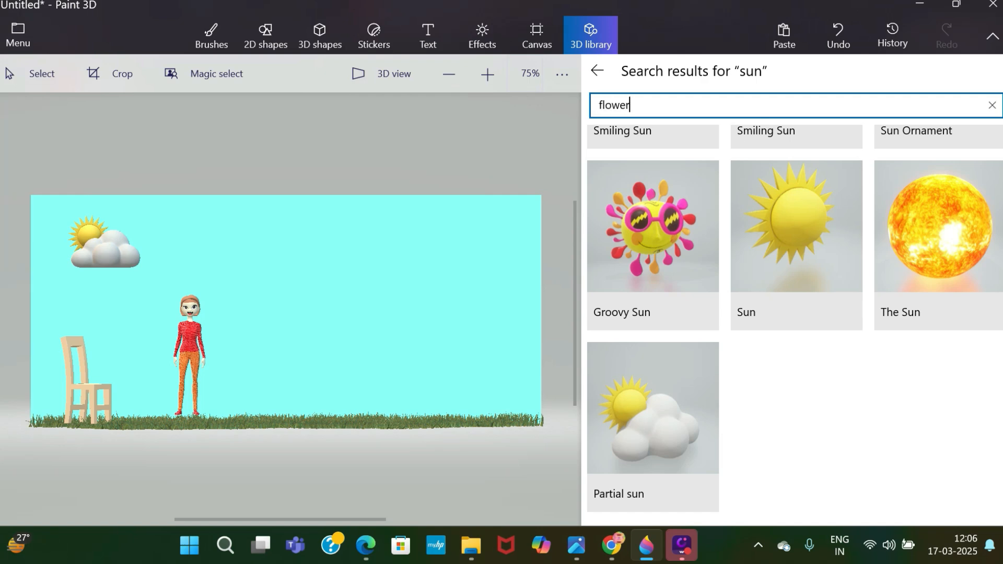
pyautogui.press('Return')
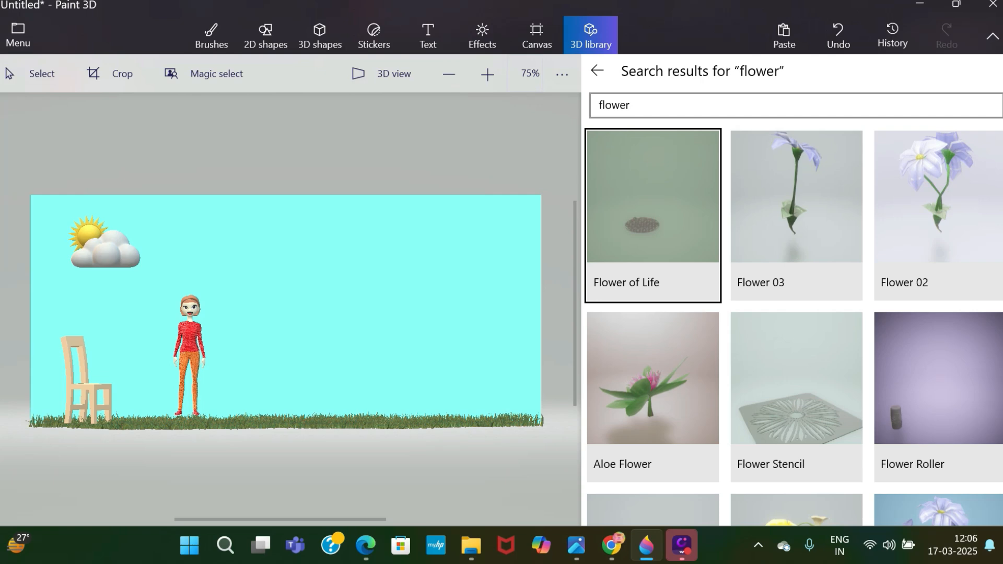
pyautogui.scroll(-8, 795, 324)
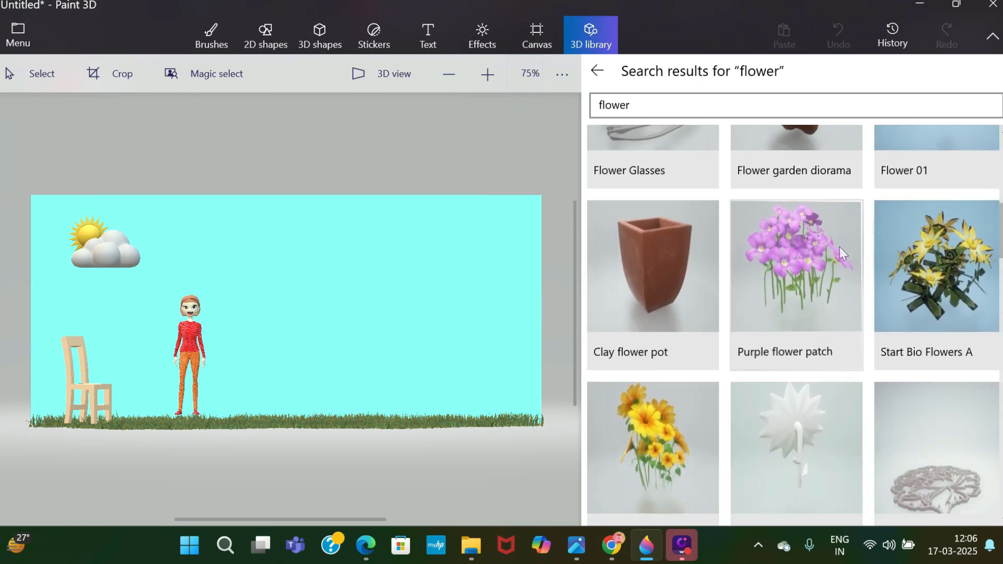
pyautogui.click(839, 247)
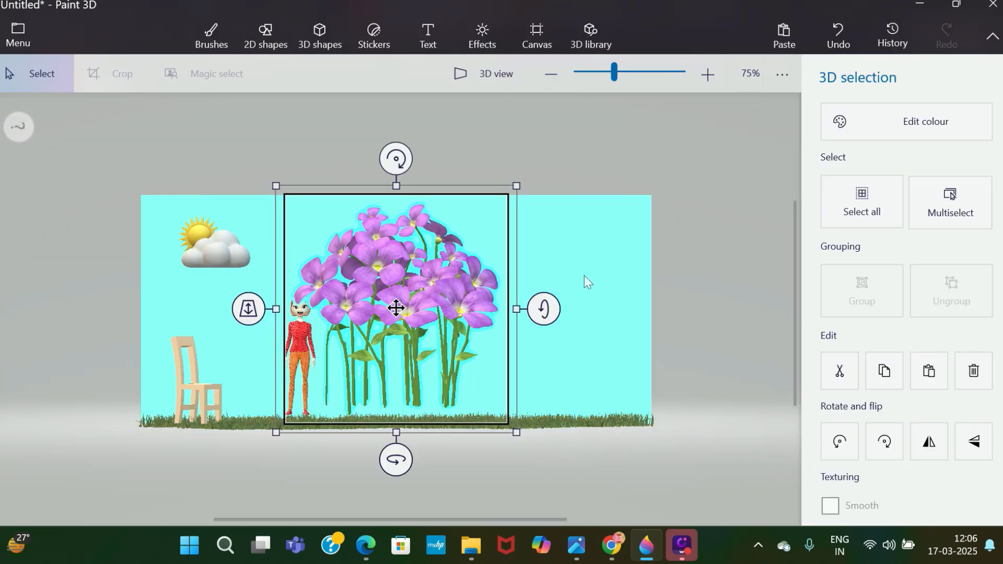
pyautogui.moveTo(280, 178); pyautogui.dragTo(421, 362)
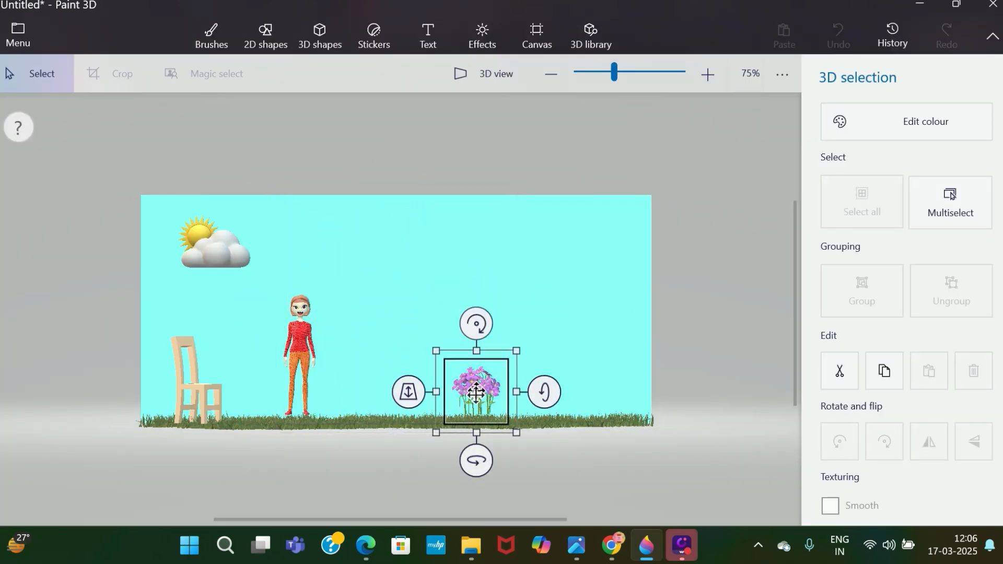
pyautogui.moveTo(477, 391); pyautogui.dragTo(380, 404)
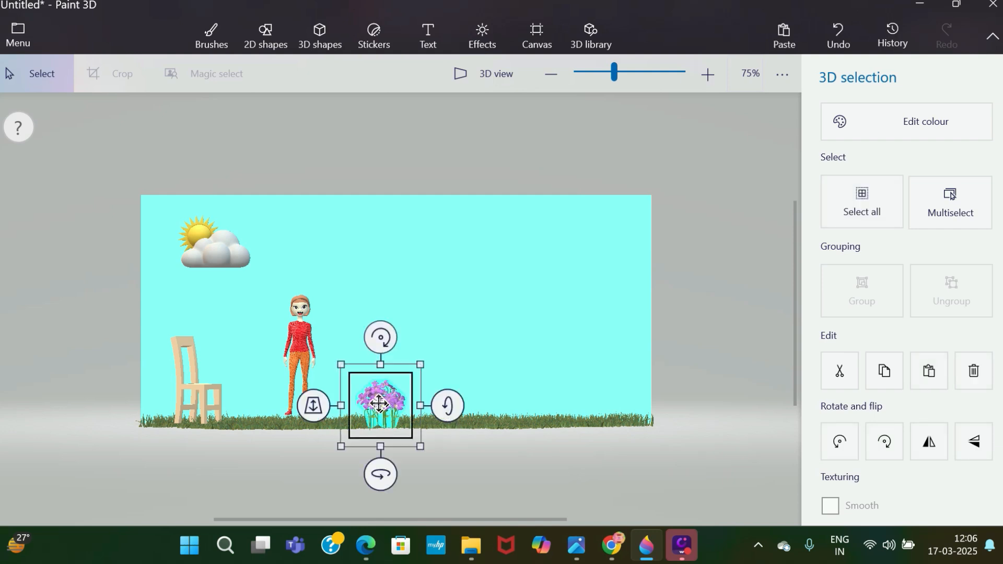
# Duplicate the purple flower patch, and place the copy at small size on the grass between the chair and the woman.
pyautogui.rightClick(379, 404)
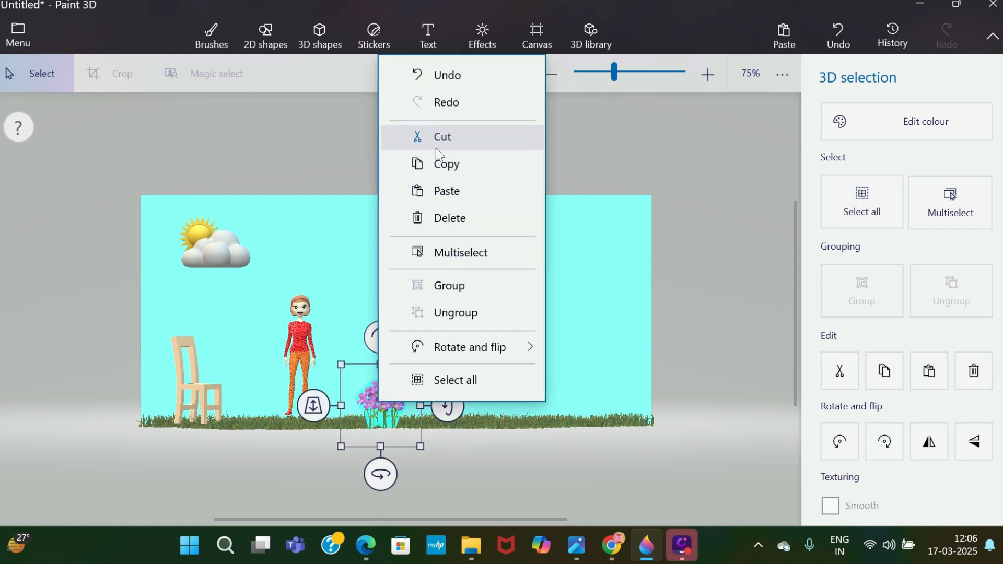
pyautogui.click(439, 164)
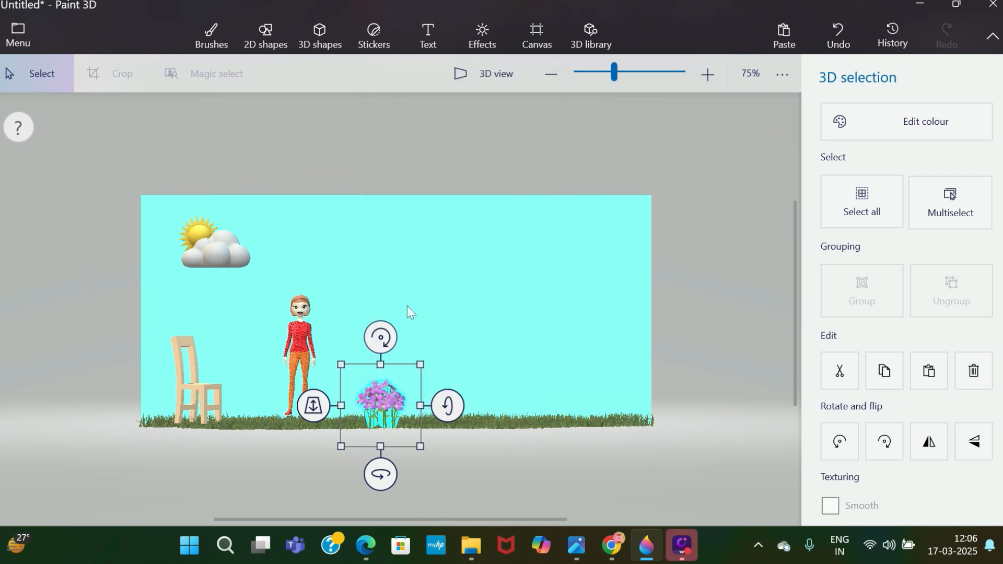
pyautogui.hotkey('ctrl', 'v')
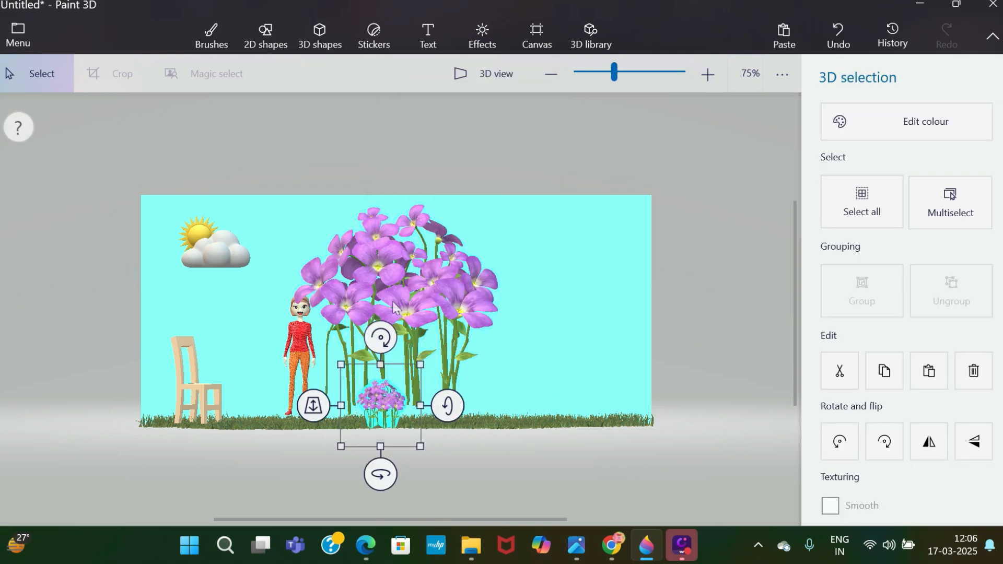
pyautogui.click(414, 268)
pyautogui.moveTo(278, 196); pyautogui.dragTo(249, 396)
pyautogui.click(473, 276)
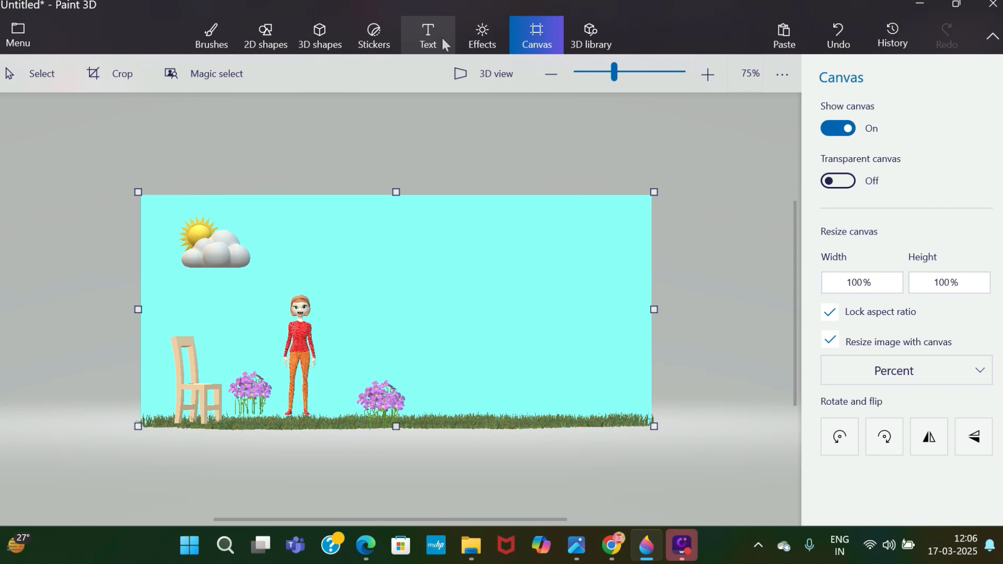
# Search the 3D library for "houses", and shorten the search term to "house".
pyautogui.click(341, 31)
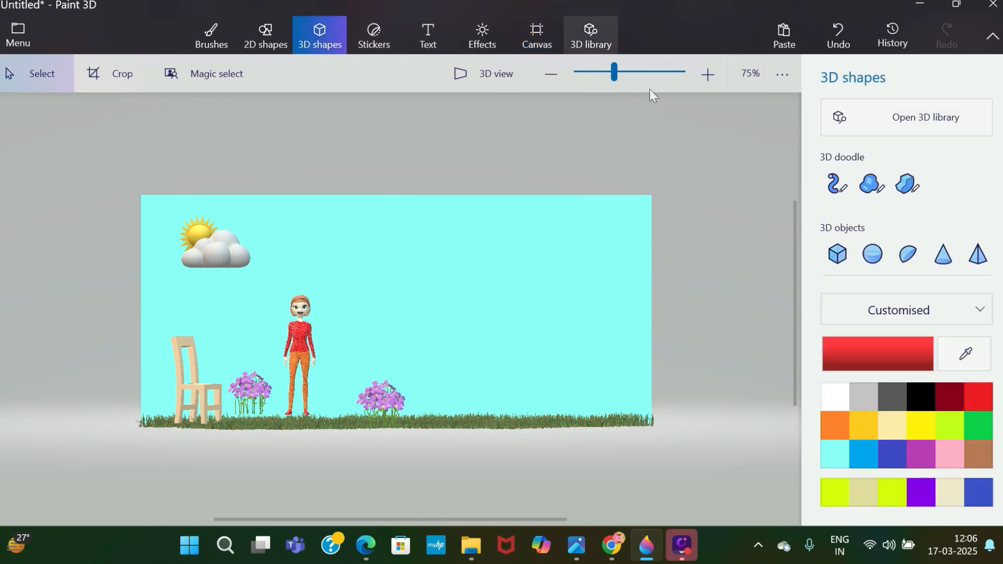
pyautogui.click(591, 34)
pyautogui.click(659, 106)
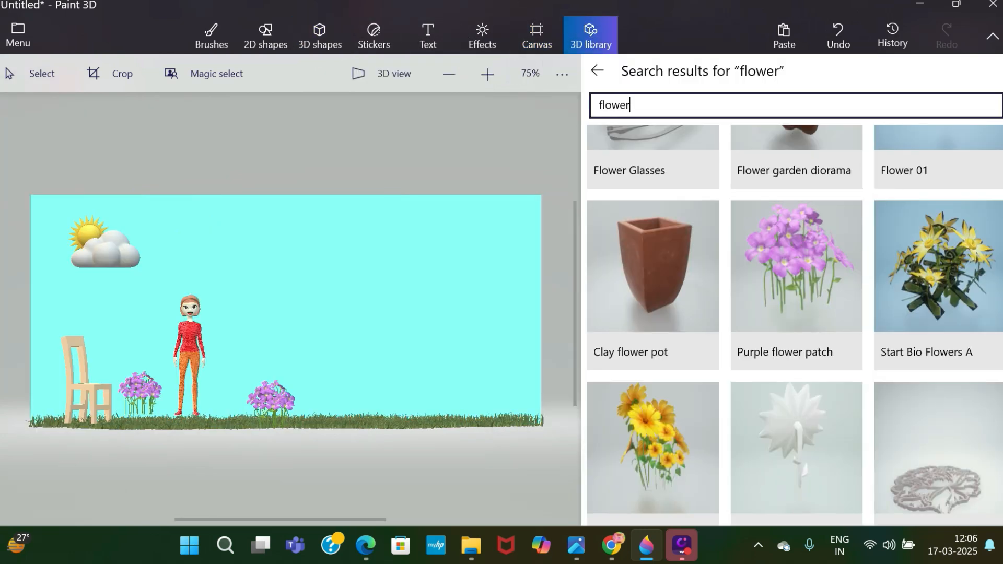
pyautogui.press('BackSpace')
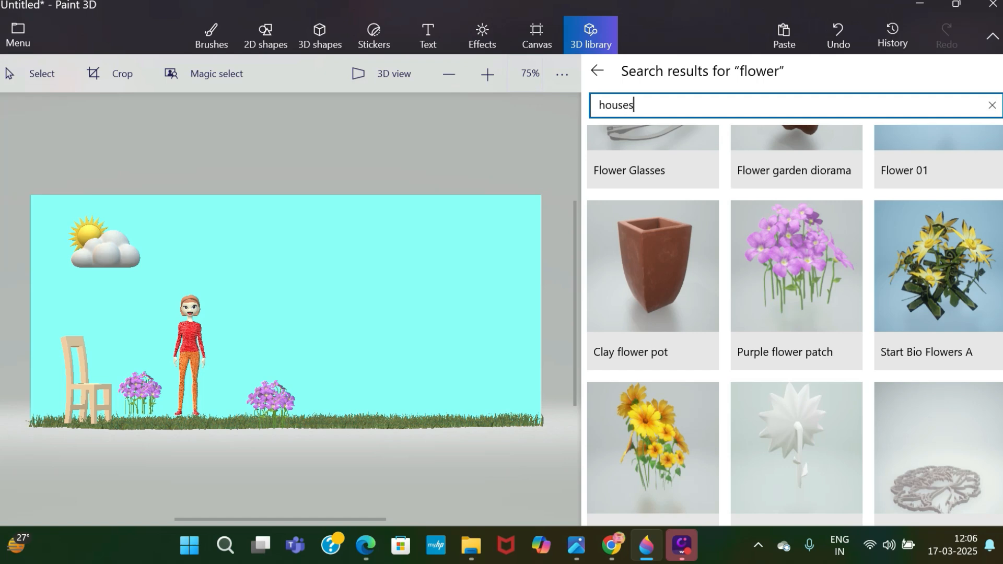
pyautogui.write('houses')
pyautogui.press('Return')
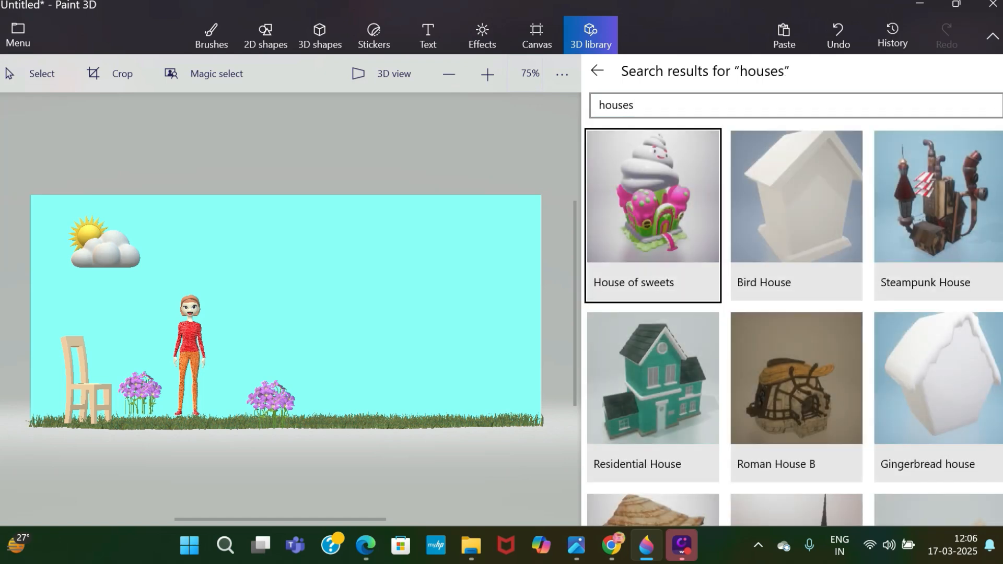
pyautogui.click(636, 105)
pyautogui.press('Return')
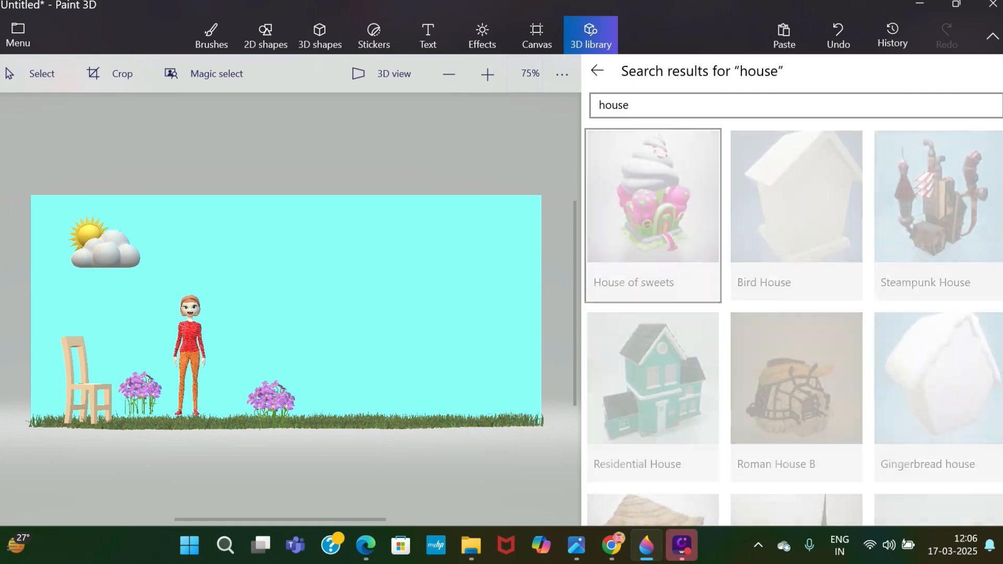
# Browse the house models and insert the Residential House into the scene.
pyautogui.scroll(-10, 998, 209)
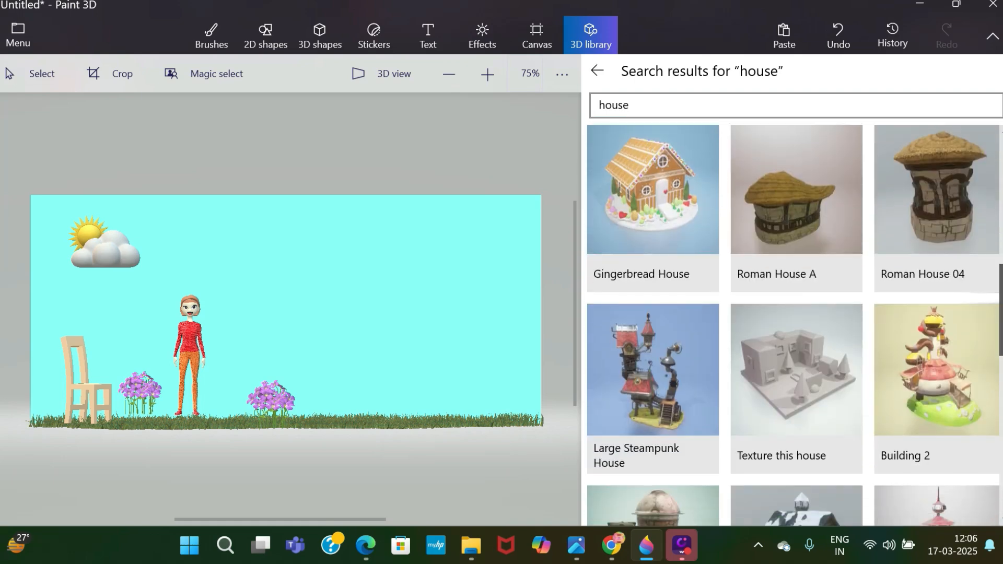
pyautogui.scroll(-8, 989, 418)
pyautogui.scroll(-6, 990, 418)
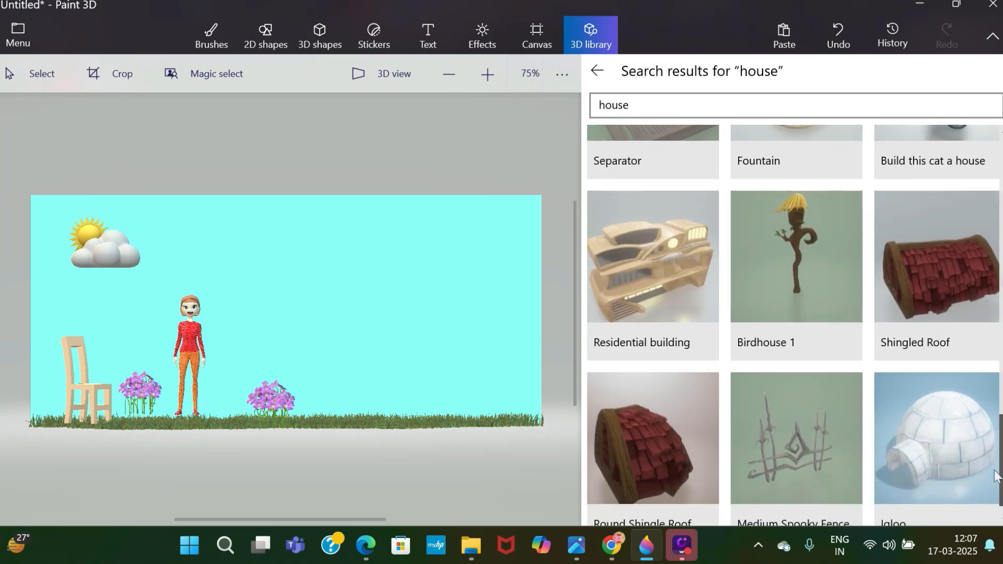
pyautogui.scroll(4, 989, 418)
pyautogui.scroll(15, 730, 255)
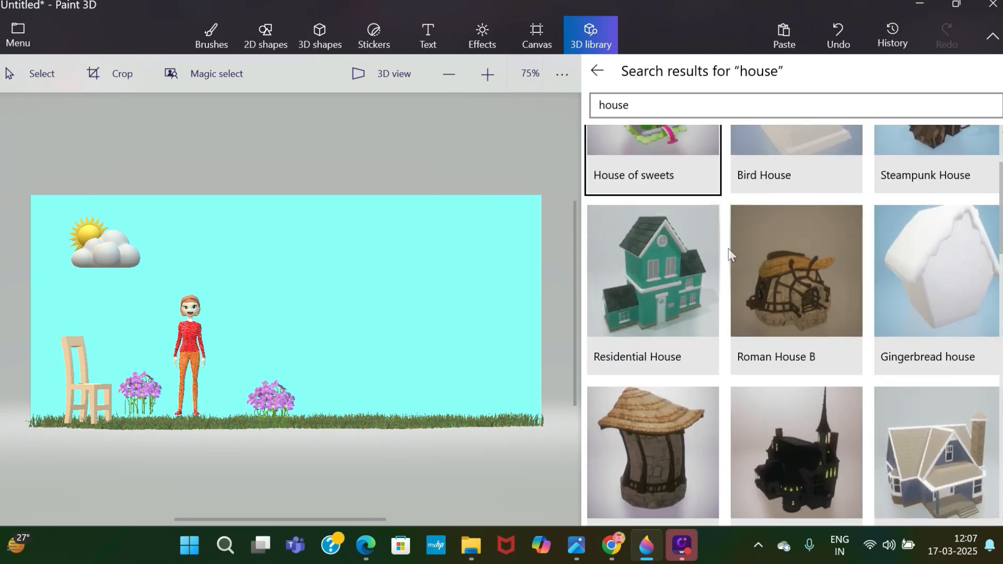
pyautogui.click(671, 258)
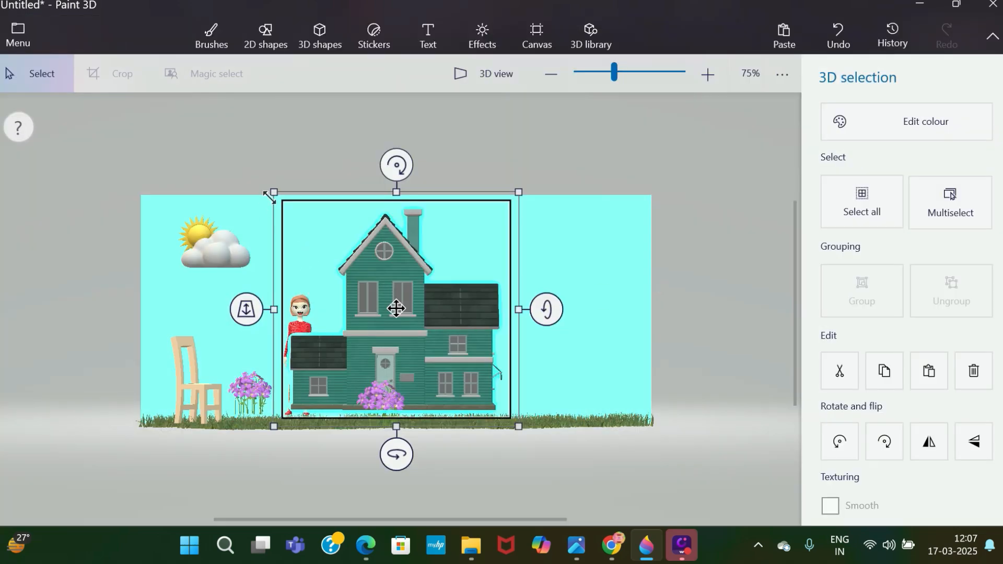
# Resize the green house and position it on the grass at the right end of the canvas, beyond the flowers.
pyautogui.moveTo(269, 197); pyautogui.dragTo(332, 277)
pyautogui.moveTo(444, 365); pyautogui.dragTo(602, 367)
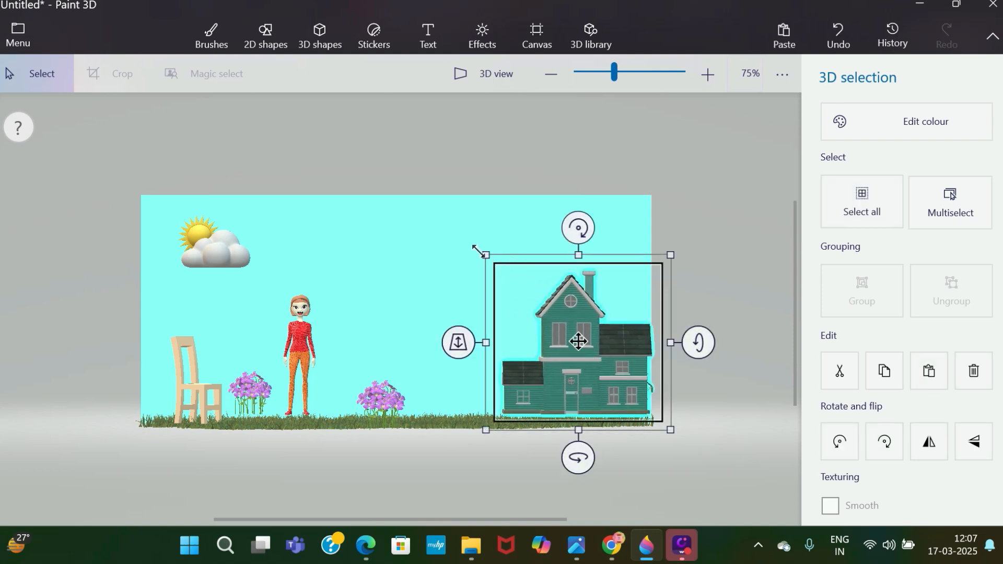
pyautogui.moveTo(477, 250); pyautogui.dragTo(426, 224)
pyautogui.moveTo(591, 350)
pyautogui.mouseDown()
pyautogui.moveTo(683, 362)
pyautogui.moveTo(579, 353)
pyautogui.mouseUp()
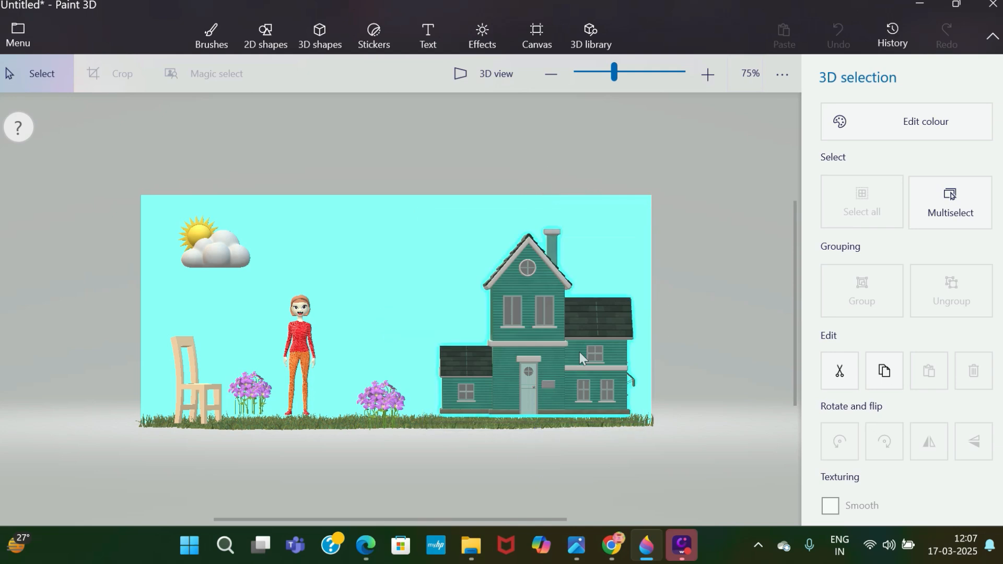
pyautogui.click(579, 352)
pyautogui.click(691, 211)
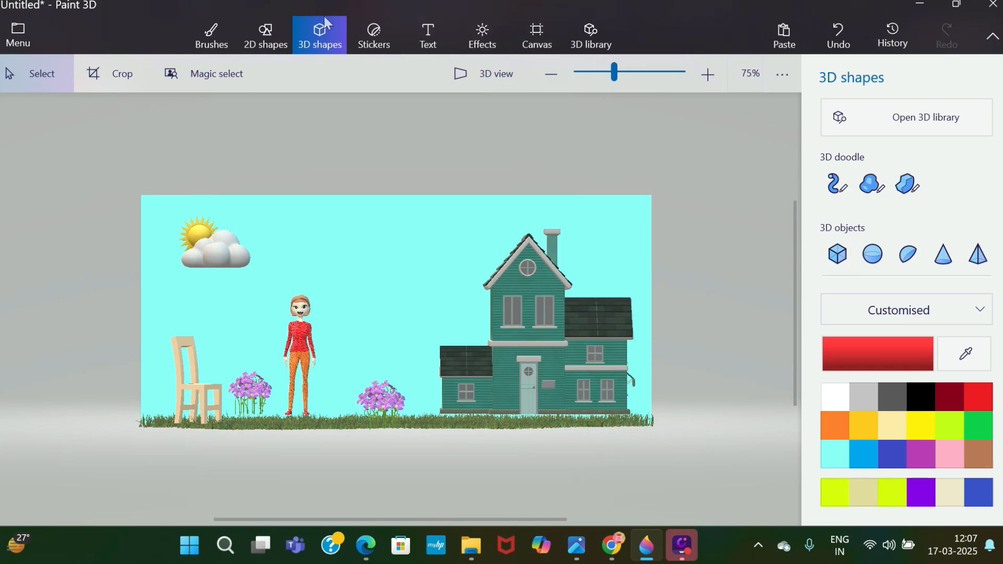
# Search the 3D library for "flower" models.
pyautogui.click(609, 50)
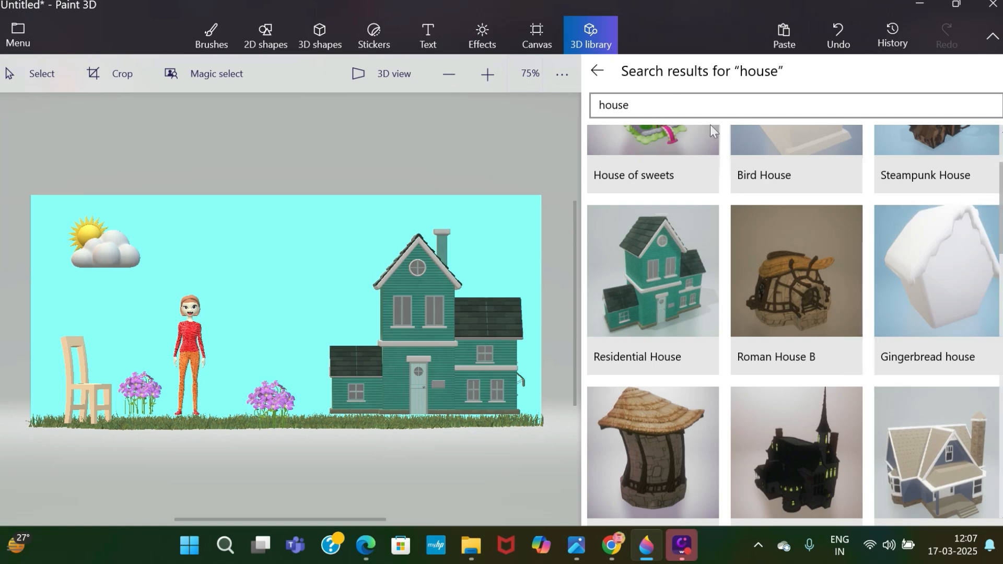
pyautogui.click(631, 99)
pyautogui.press('BackSpace')
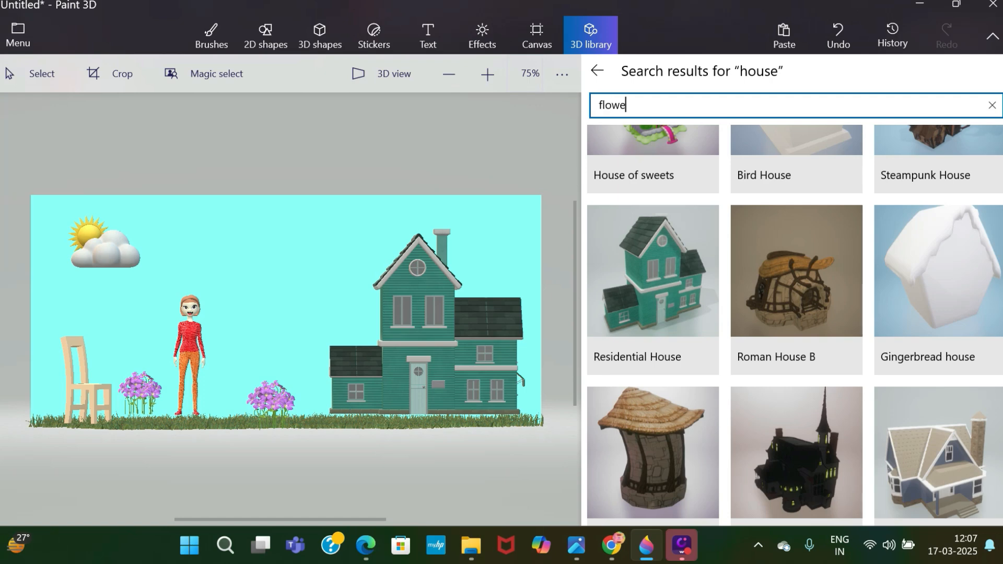
pyautogui.press('Return')
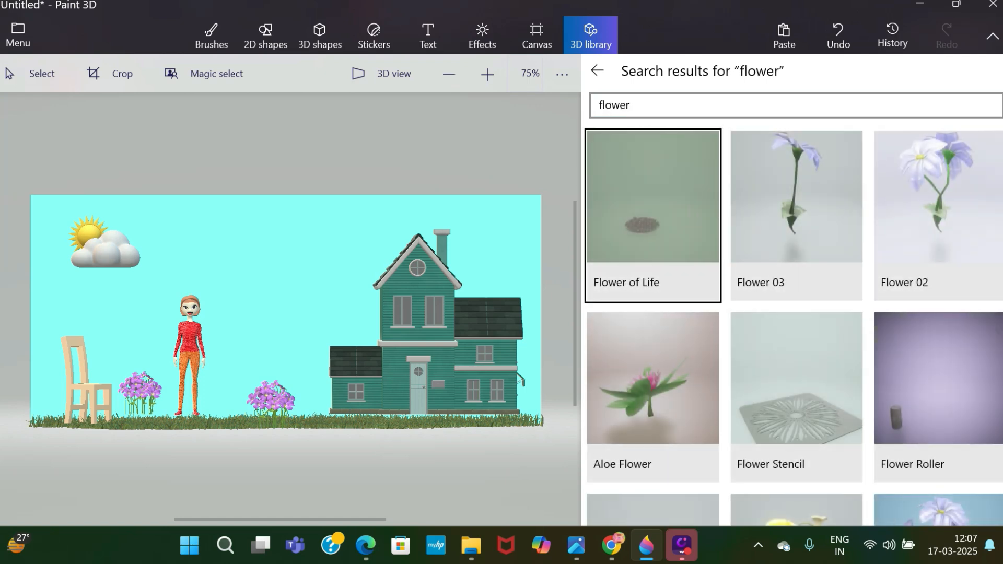
# Browse the flower models and insert the Yellow flower patch into the scene.
pyautogui.scroll(-11, 792, 325)
pyautogui.scroll(4, 793, 326)
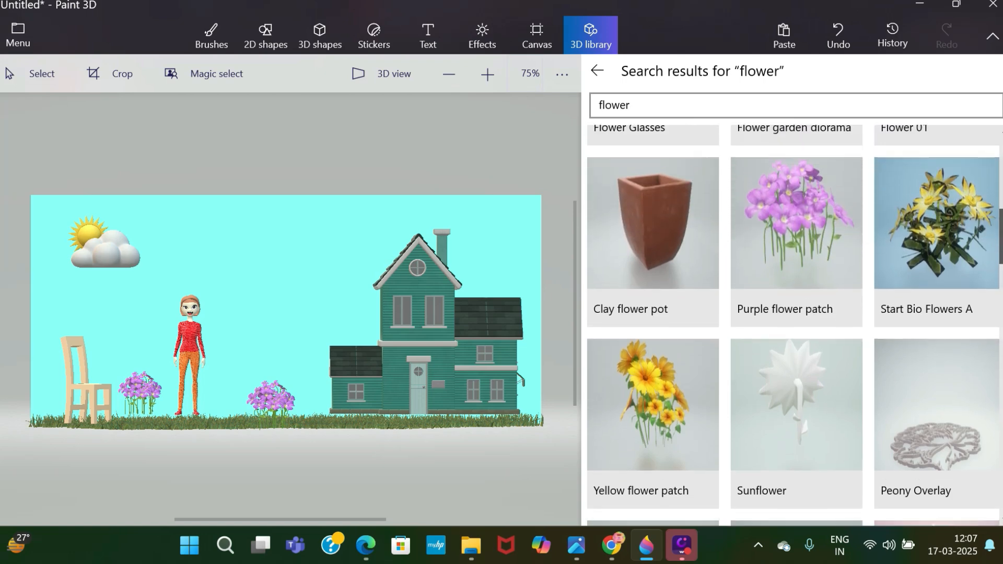
pyautogui.scroll(-6, 795, 325)
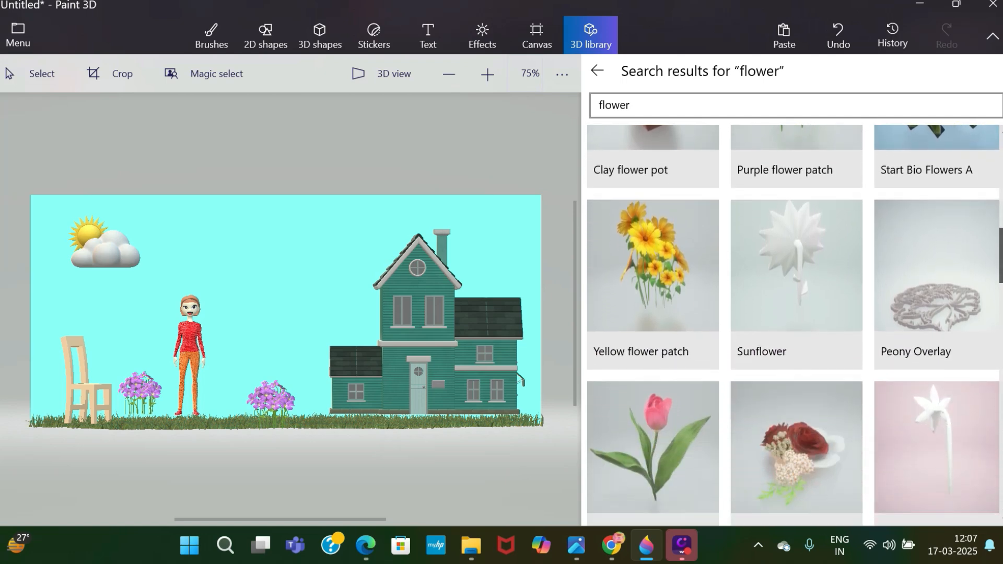
pyautogui.scroll(1, 794, 325)
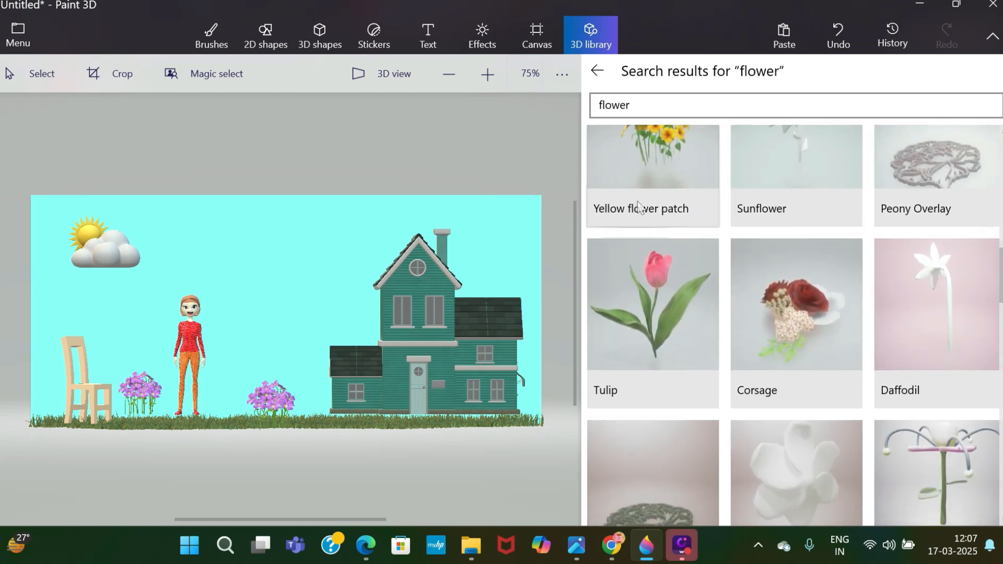
pyautogui.click(634, 161)
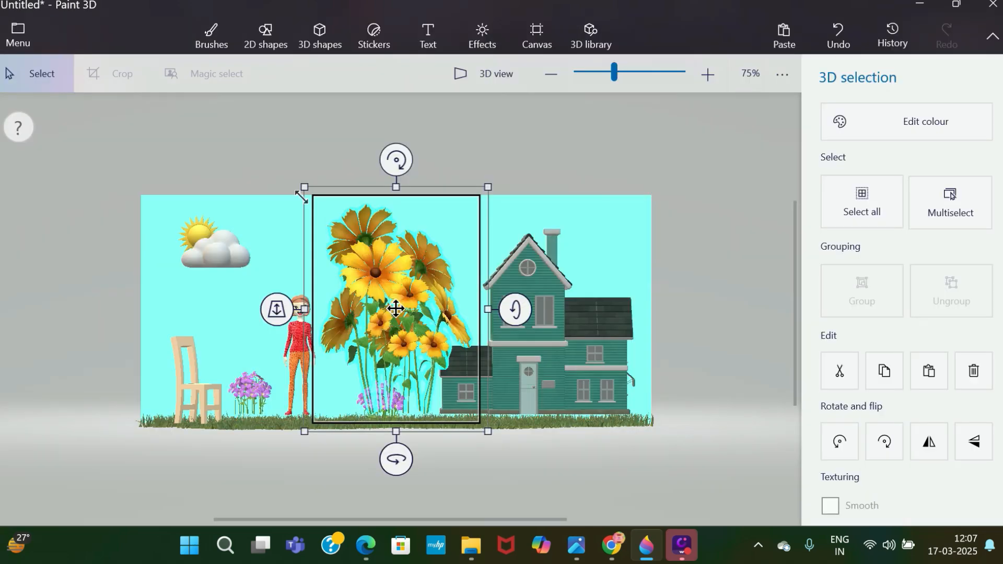
# Shrink the yellow flower patch, duplicate it, and place the pair in front of the house with one just right of the front door.
pyautogui.moveTo(301, 198); pyautogui.dragTo(426, 361)
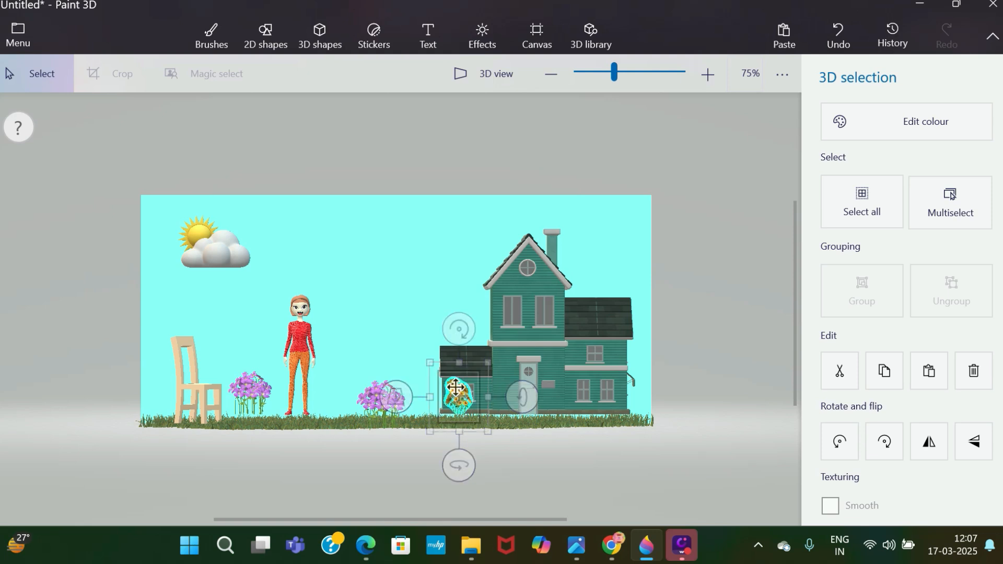
pyautogui.moveTo(464, 391); pyautogui.dragTo(509, 397)
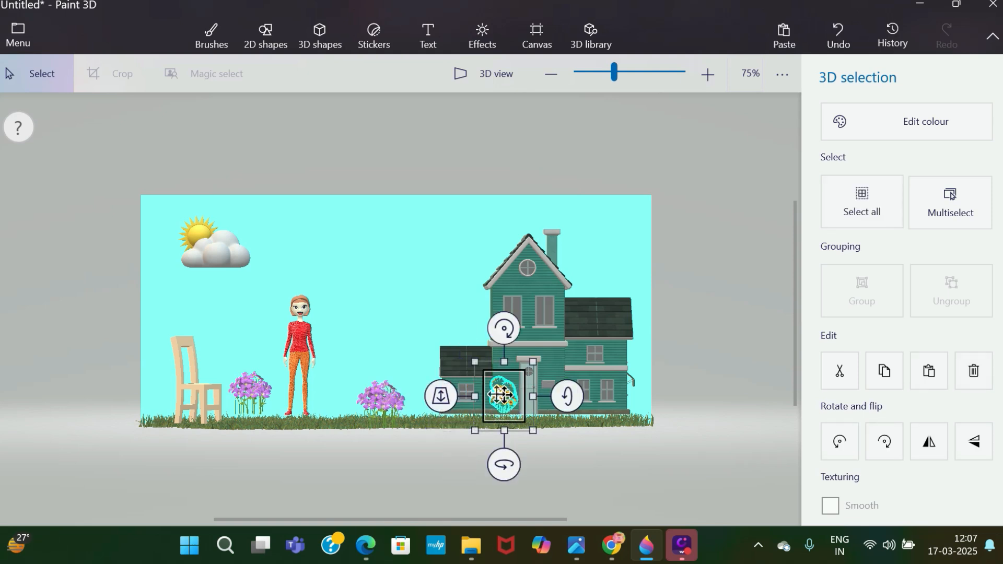
pyautogui.press('ctrl')
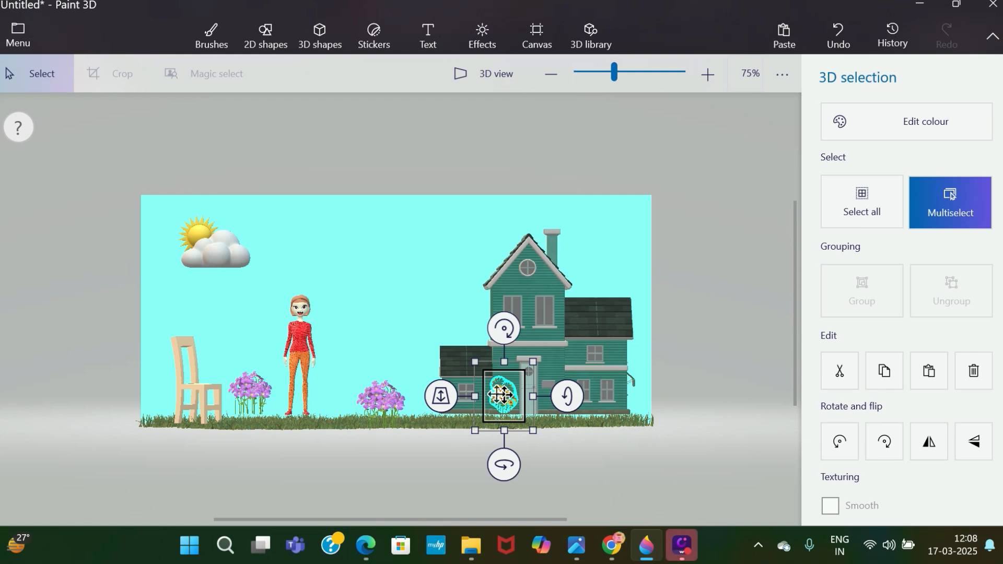
pyautogui.hotkey('ctrl', 'v')
pyautogui.moveTo(502, 389); pyautogui.dragTo(562, 395)
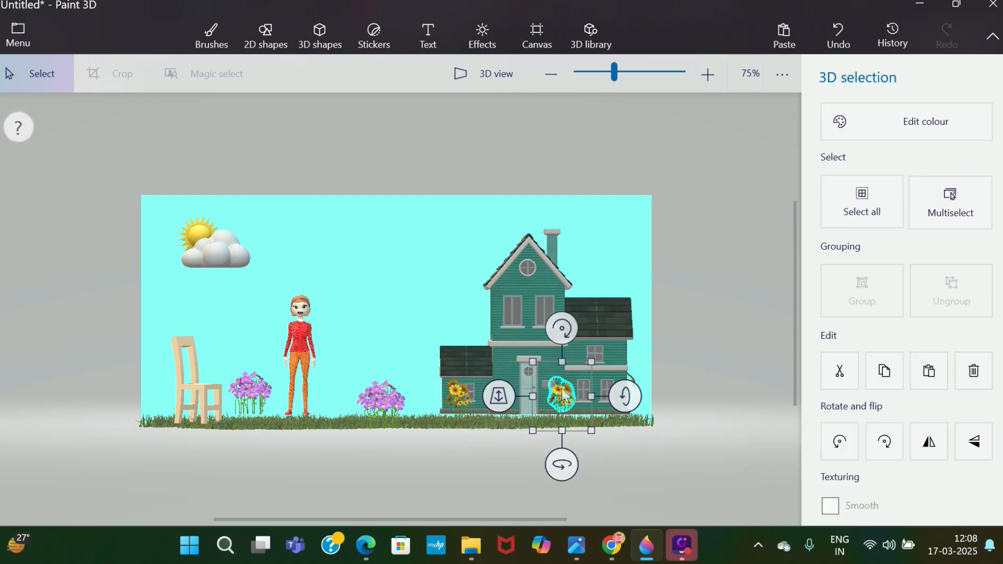
# Move the yellow flowers at the house's left wing to just left of the front door.
pyautogui.click(673, 334)
pyautogui.click(457, 420)
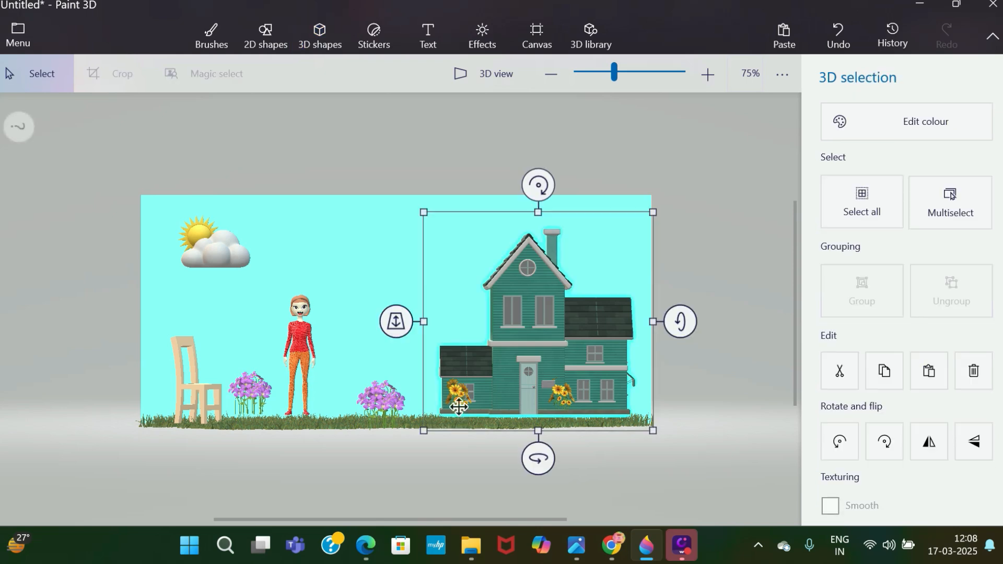
pyautogui.click(458, 399)
pyautogui.moveTo(496, 397); pyautogui.dragTo(500, 395)
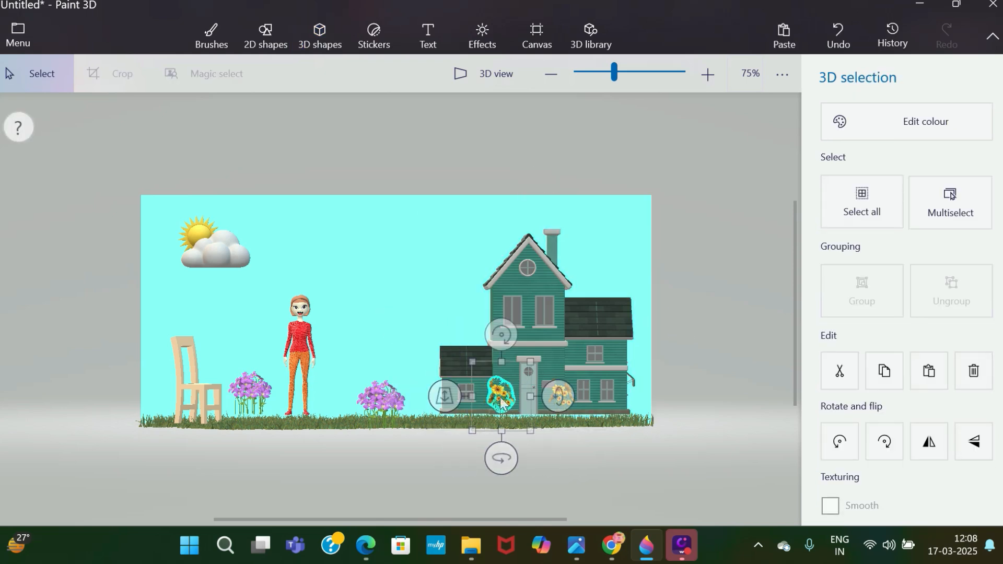
pyautogui.click(670, 310)
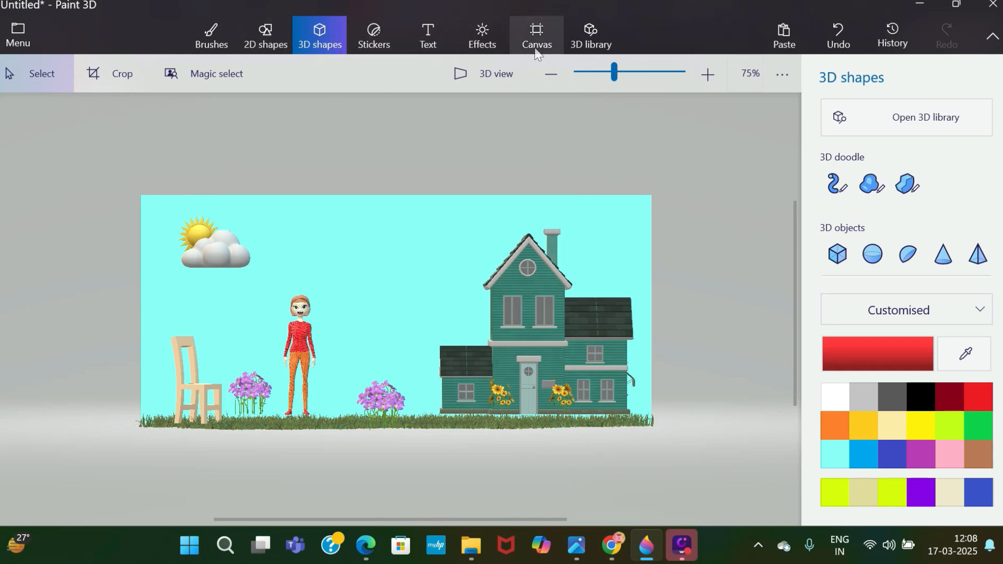
# Insert the Tulip model and place it, much reduced, on the grass between the woman and the purple flowers.
pyautogui.click(588, 44)
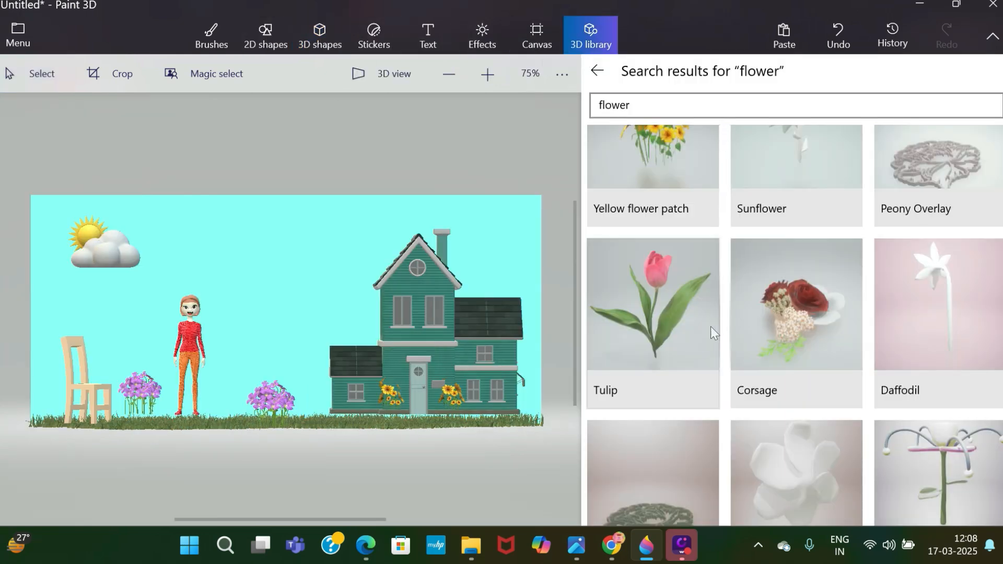
pyautogui.click(674, 343)
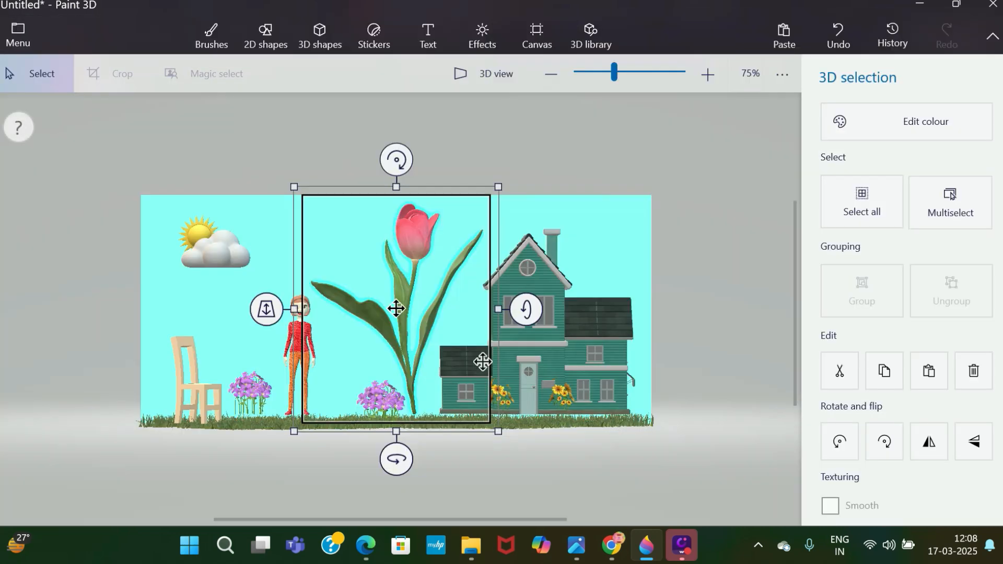
pyautogui.moveTo(292, 183); pyautogui.dragTo(473, 388)
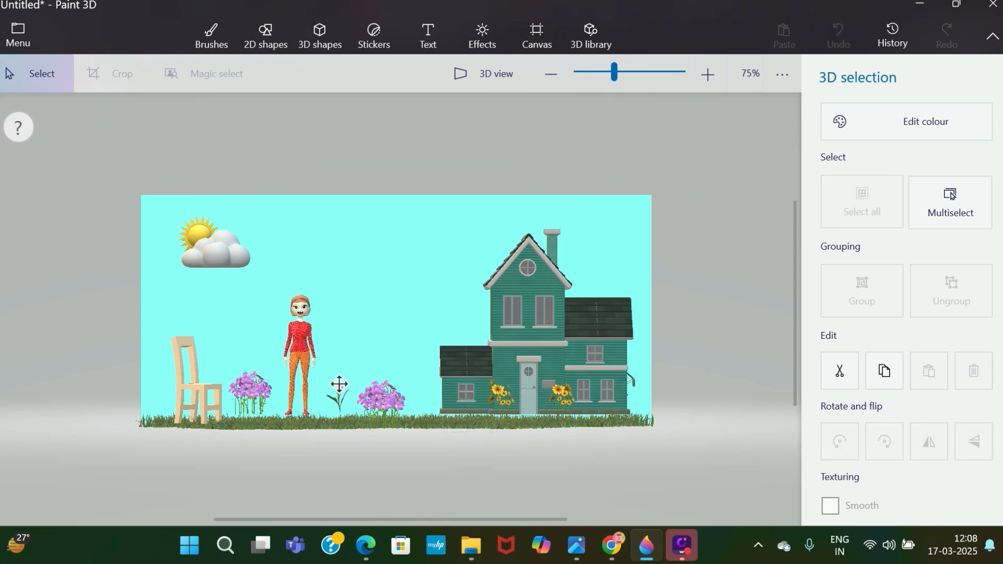
pyautogui.moveTo(336, 389); pyautogui.dragTo(336, 416)
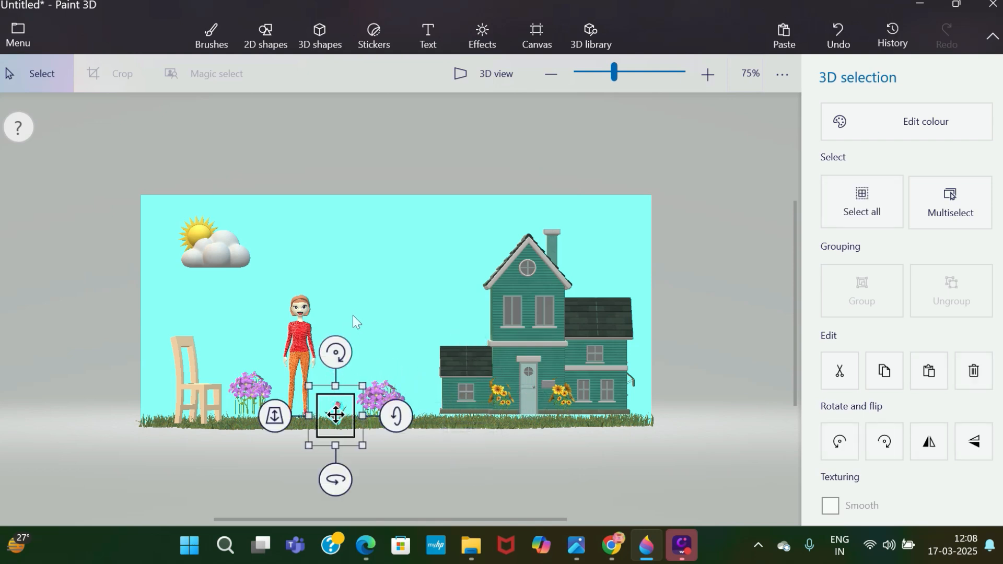
pyautogui.click(384, 287)
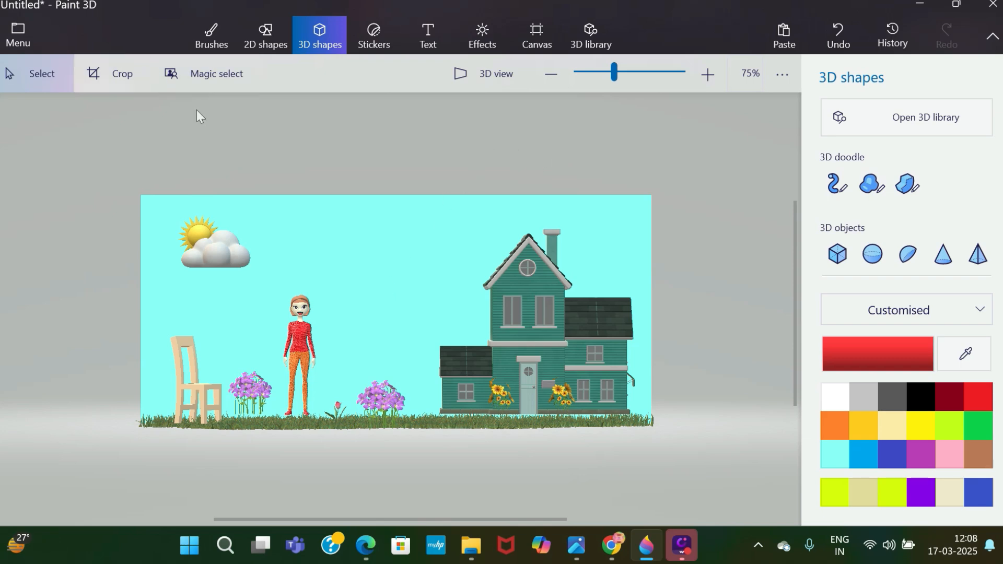
# Set up saving a copy of the scene as a video with the Jump & turn animation.
pyautogui.click(12, 36)
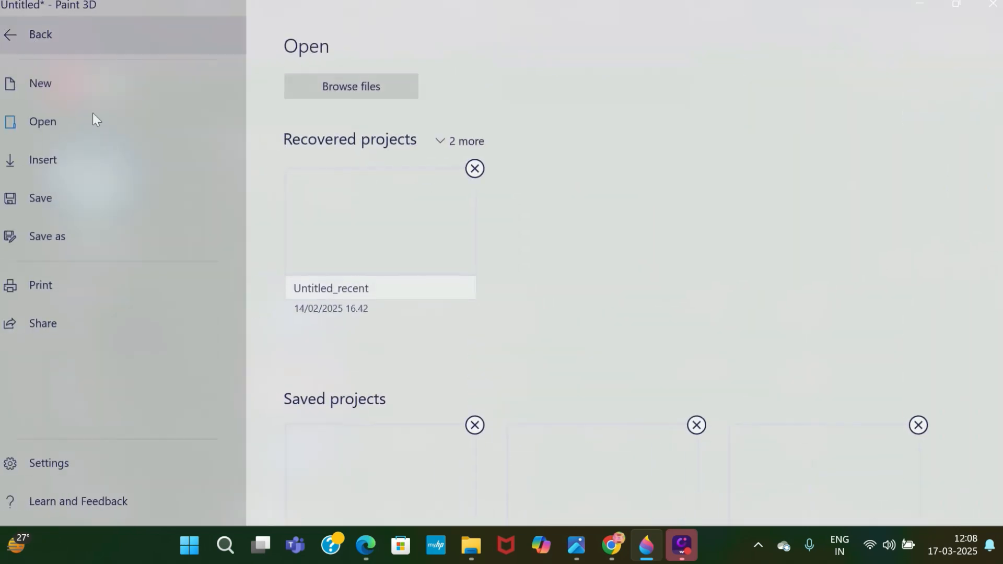
pyautogui.click(99, 224)
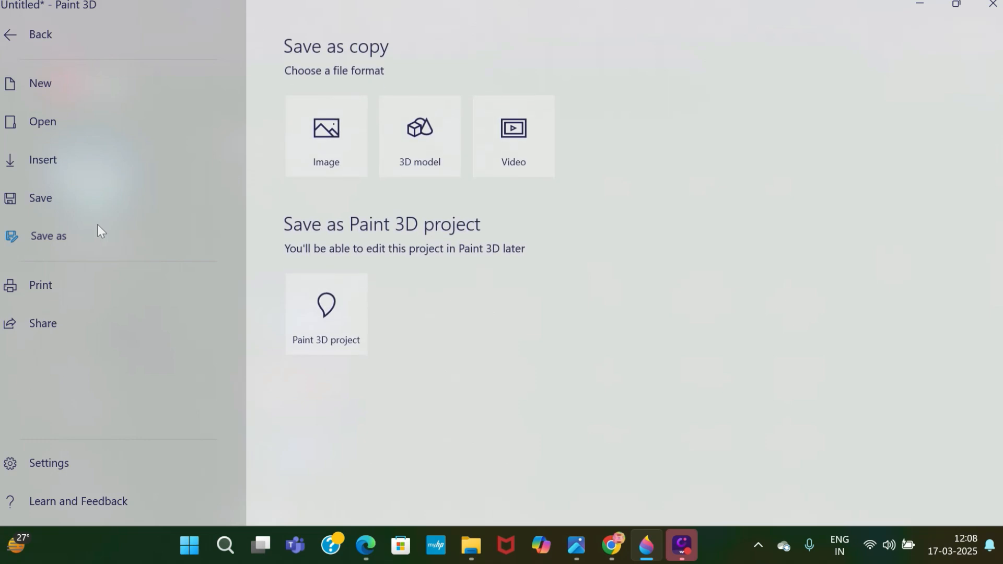
pyautogui.click(488, 138)
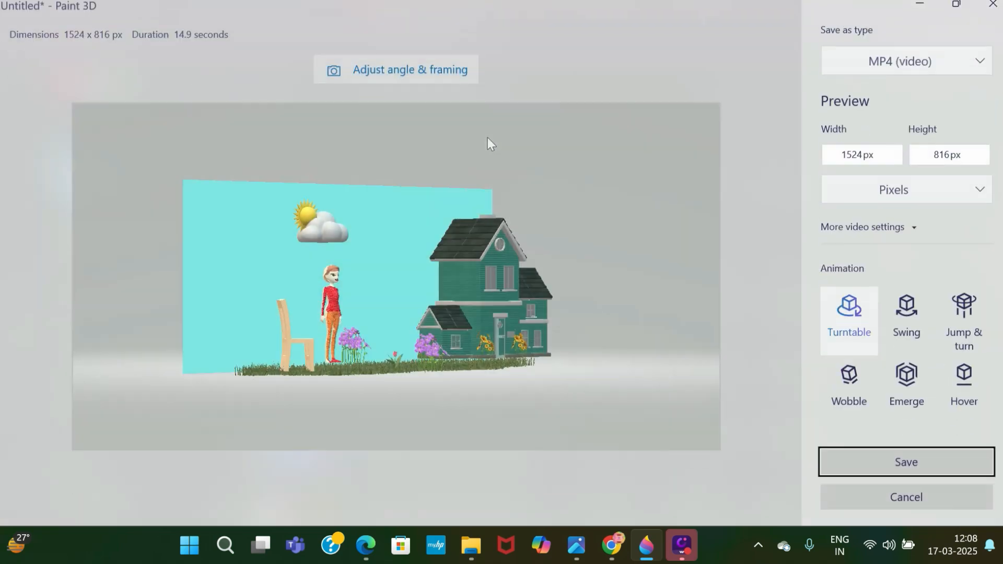
pyautogui.click(961, 318)
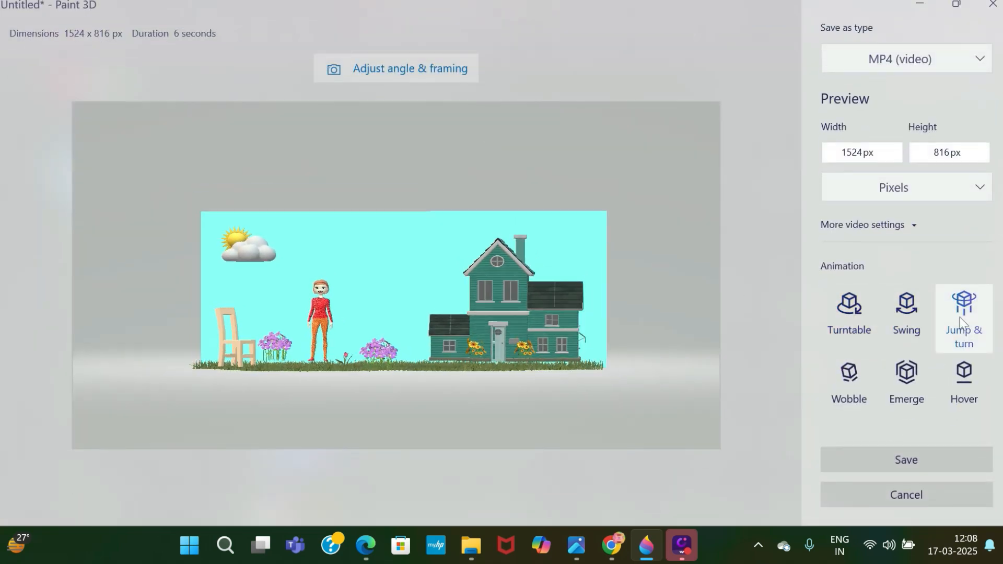